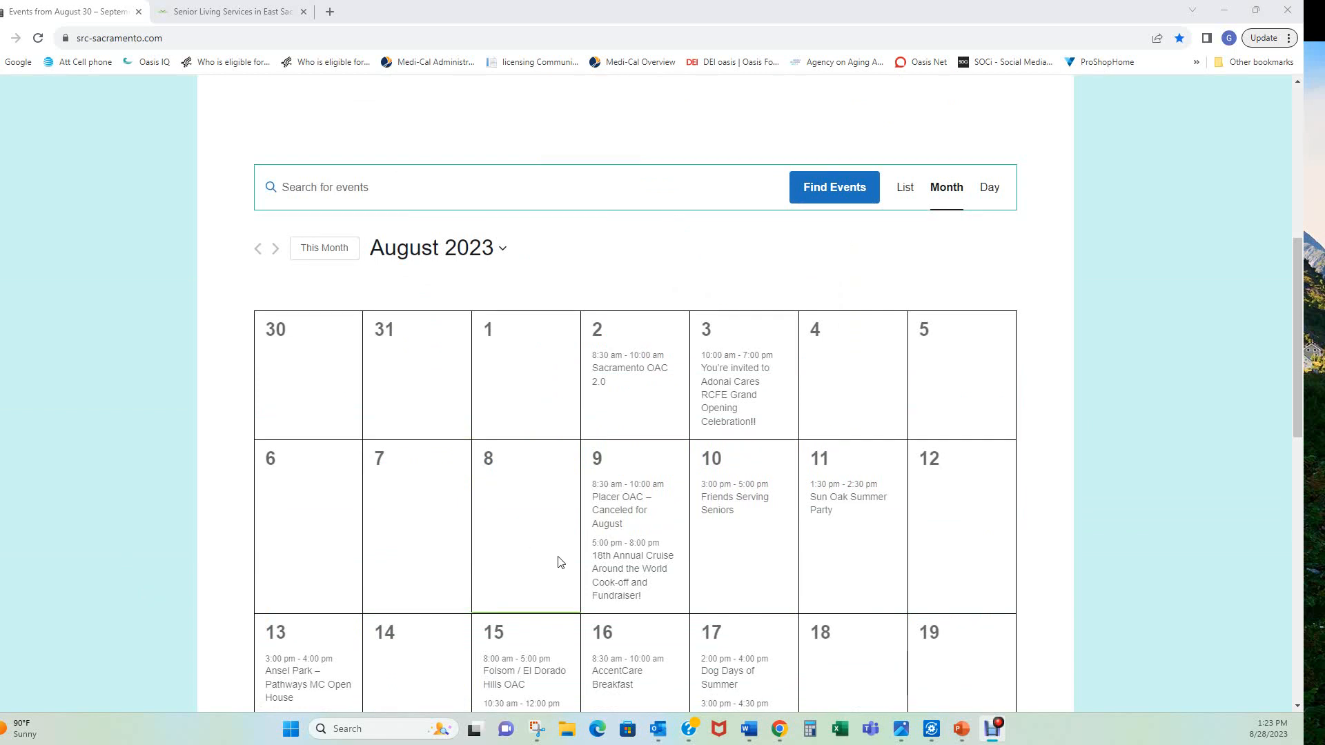
# Log in to SRC-Sacramento.com with the browser's saved credentials
pyautogui.moveTo(617, 569)
pyautogui.scroll(5, 692, 604)
pyautogui.scroll(2, 693, 604)
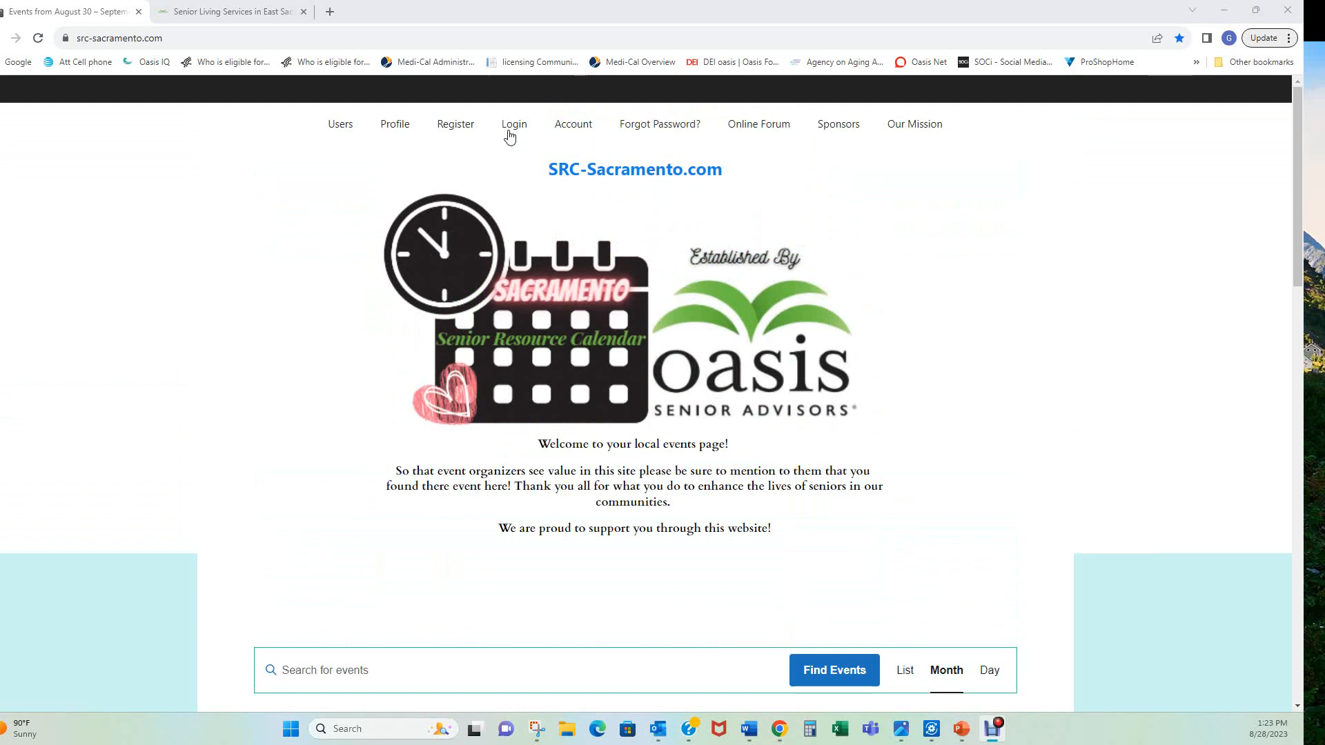
pyautogui.click(454, 125)
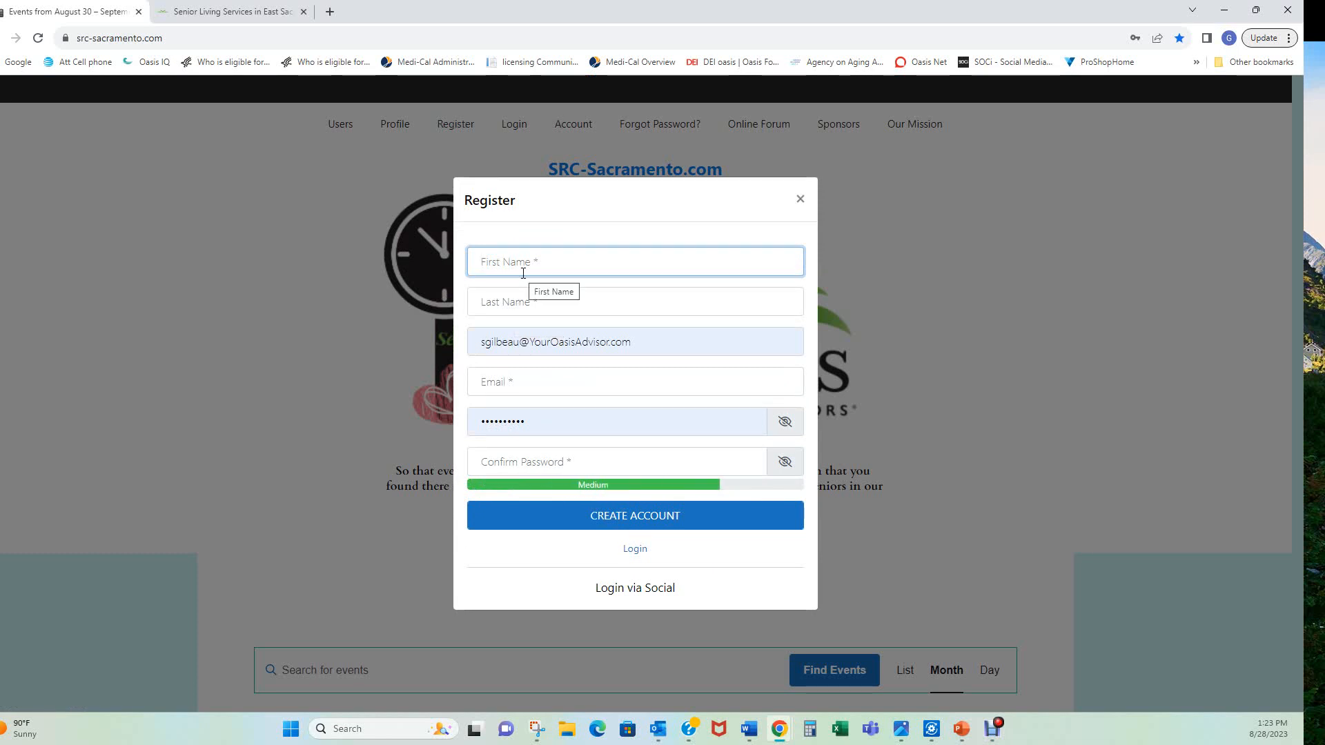
pyautogui.click(801, 199)
pyautogui.click(514, 125)
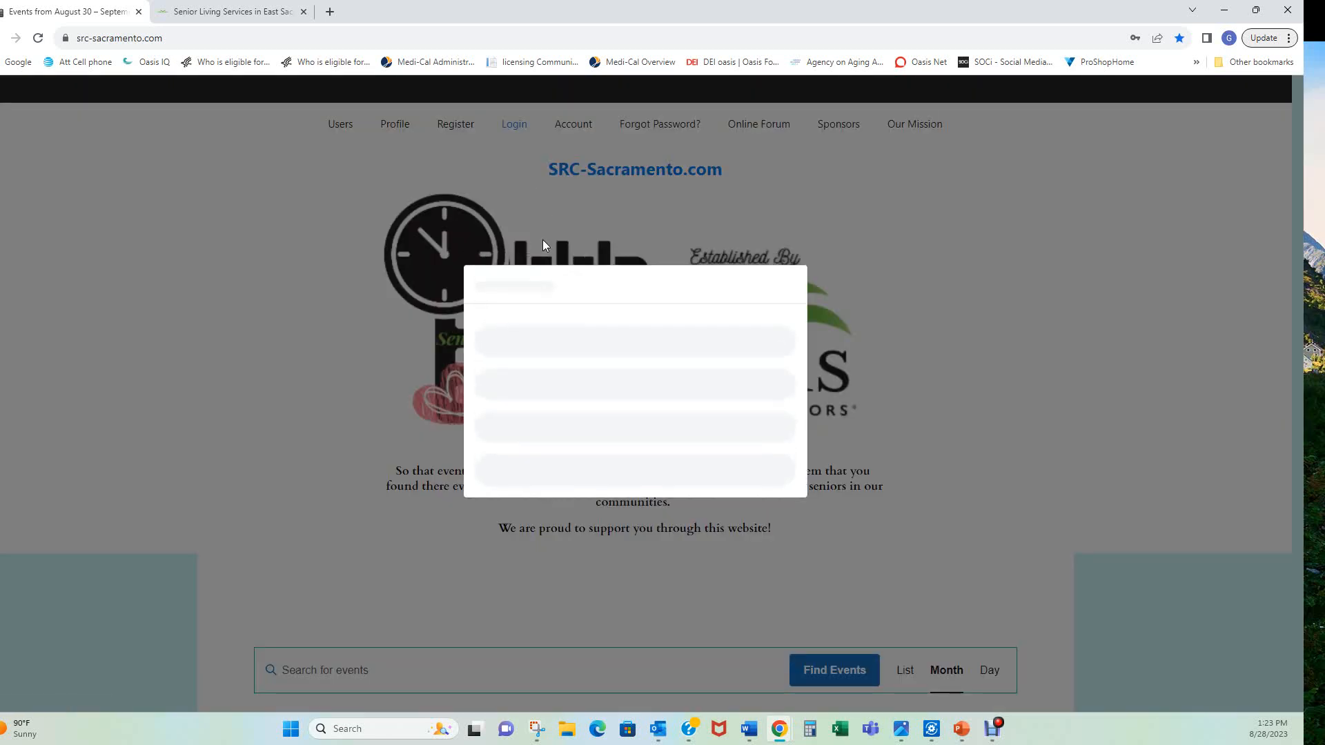
pyautogui.click(631, 445)
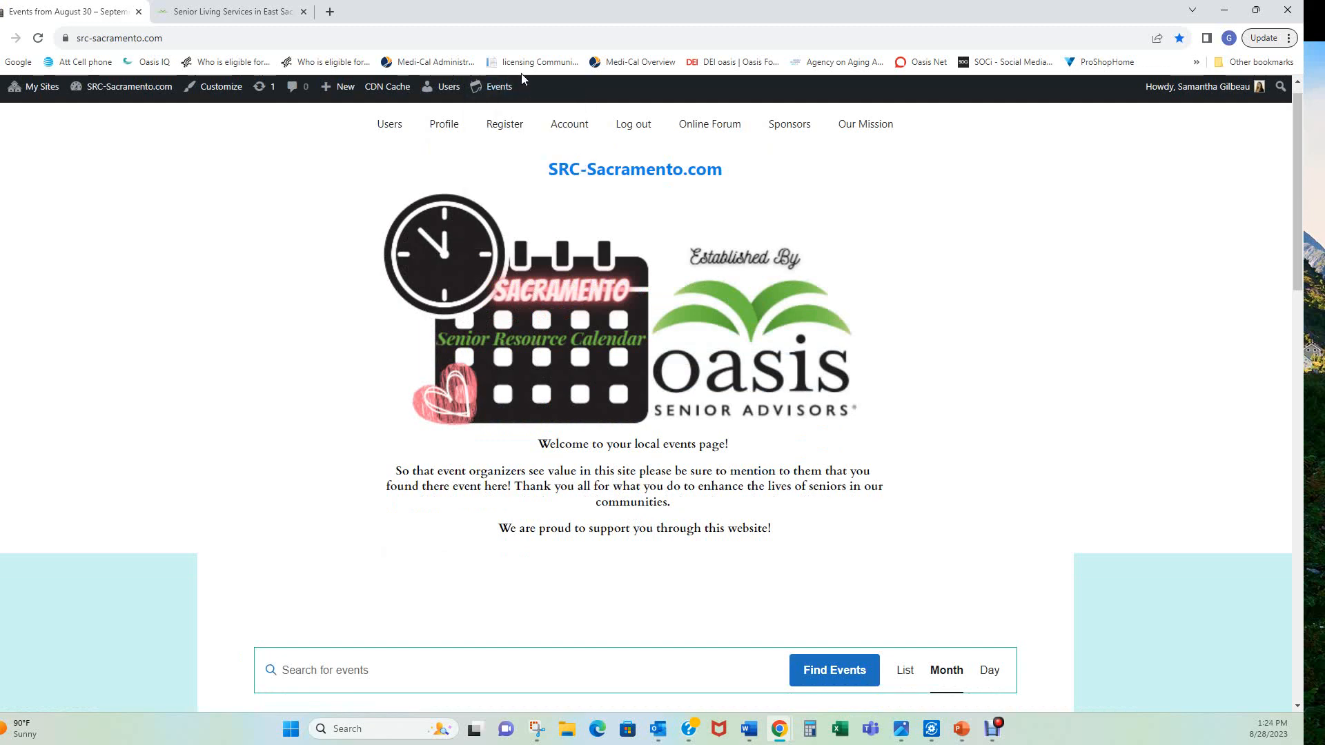
# Start a new event with Add Event from the admin bar's Events menu
pyautogui.moveTo(506, 94)
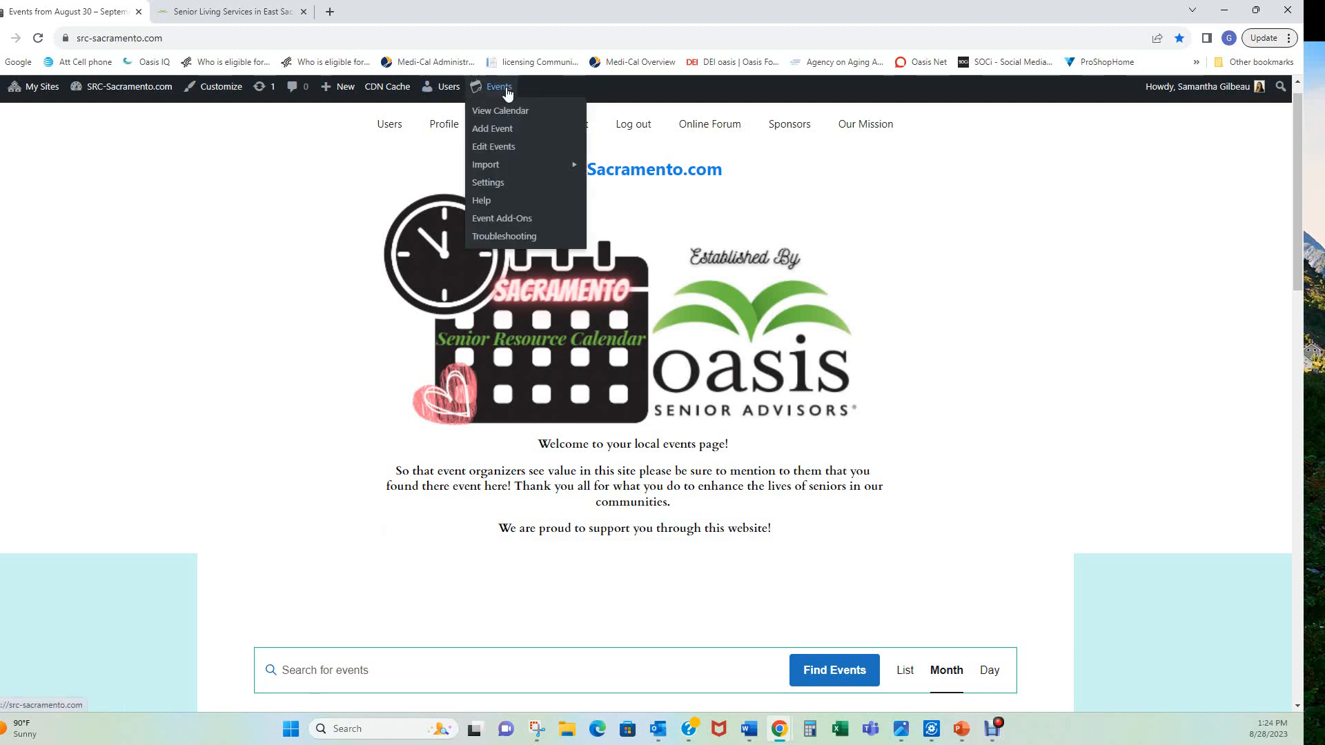
pyautogui.click(490, 130)
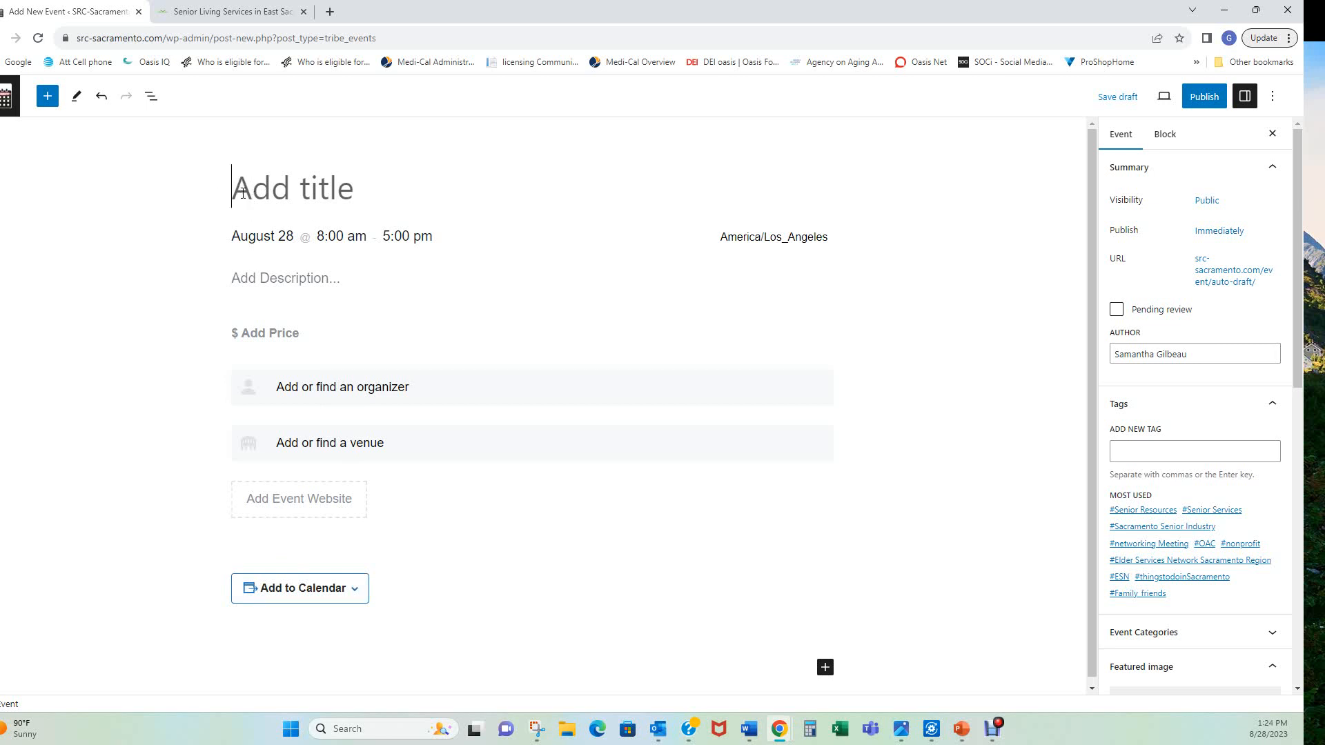
# Title the event 'Test' and set its date to August 29
pyautogui.write('Test')
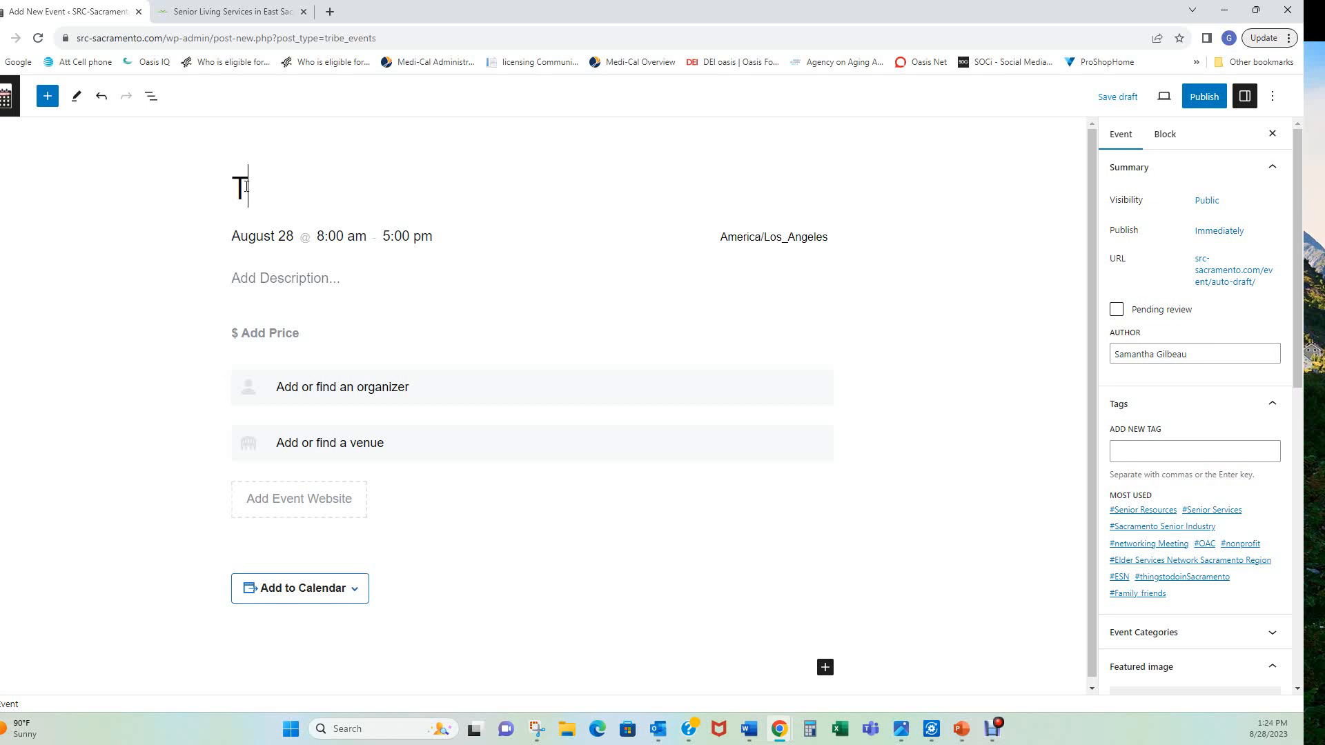
pyautogui.click(269, 240)
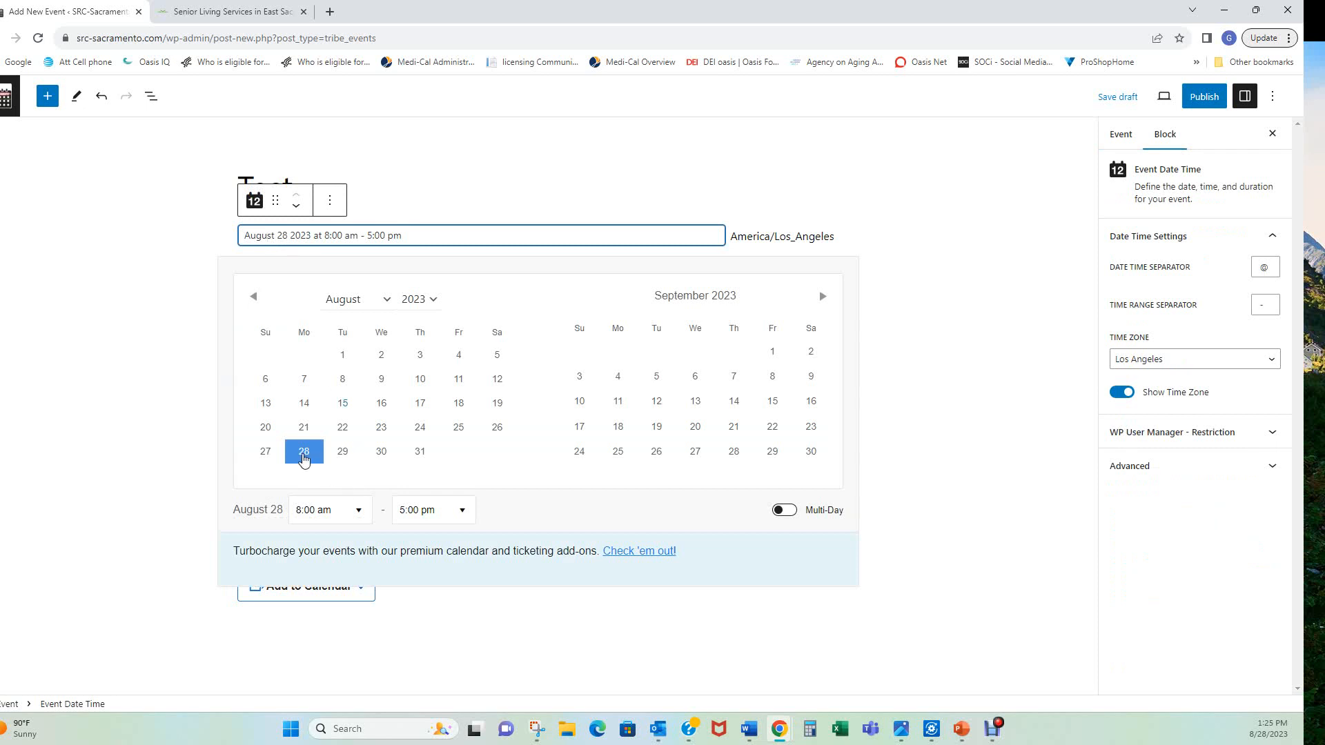
pyautogui.click(341, 452)
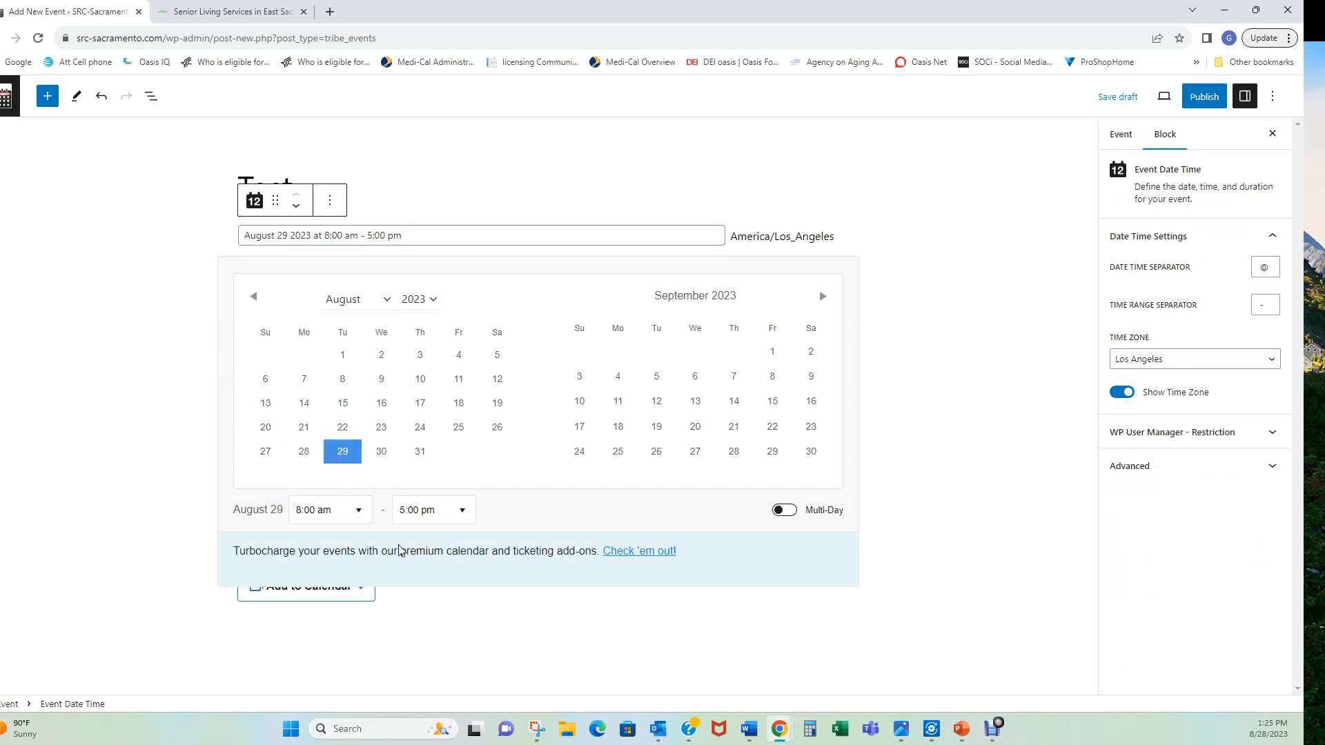
# Set the event time from 3:00 pm to 5:30 pm
pyautogui.click(360, 512)
pyautogui.scroll(-2, 337, 428)
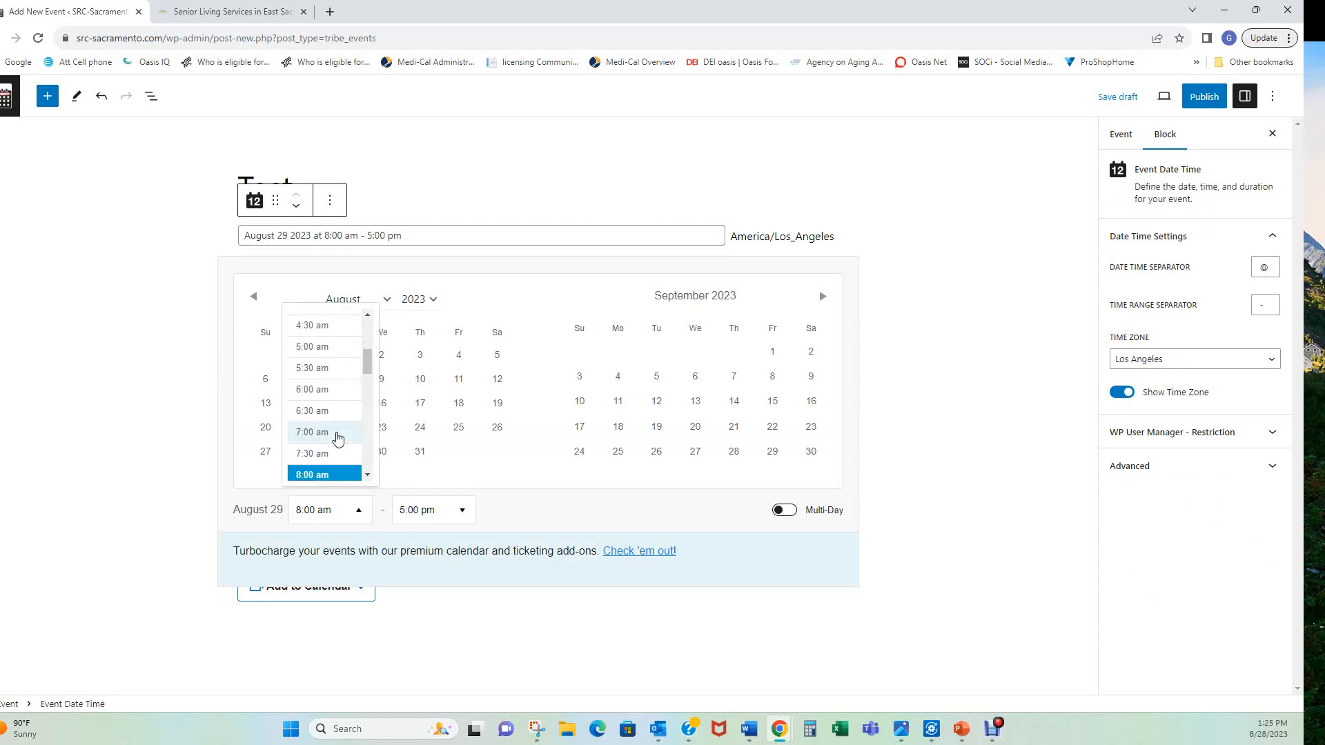
pyautogui.scroll(-5, 337, 439)
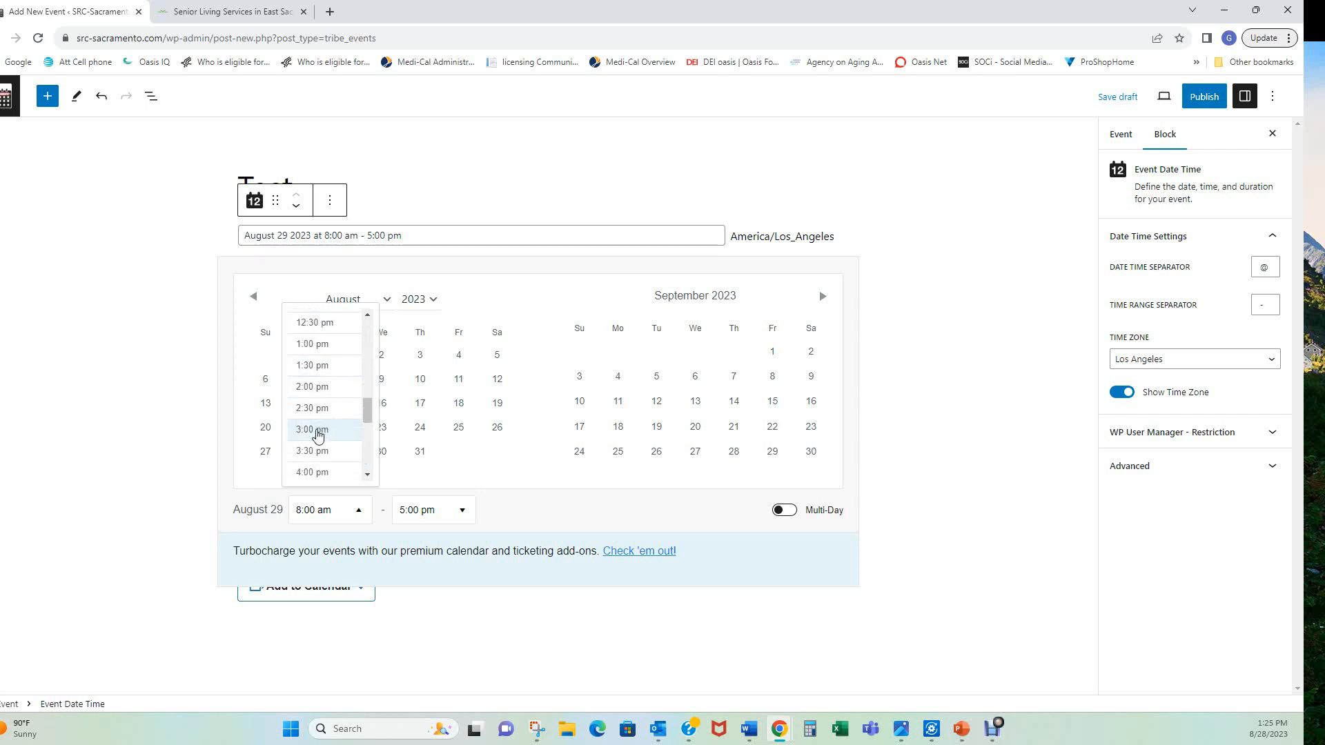
pyautogui.click(316, 430)
pyautogui.click(462, 515)
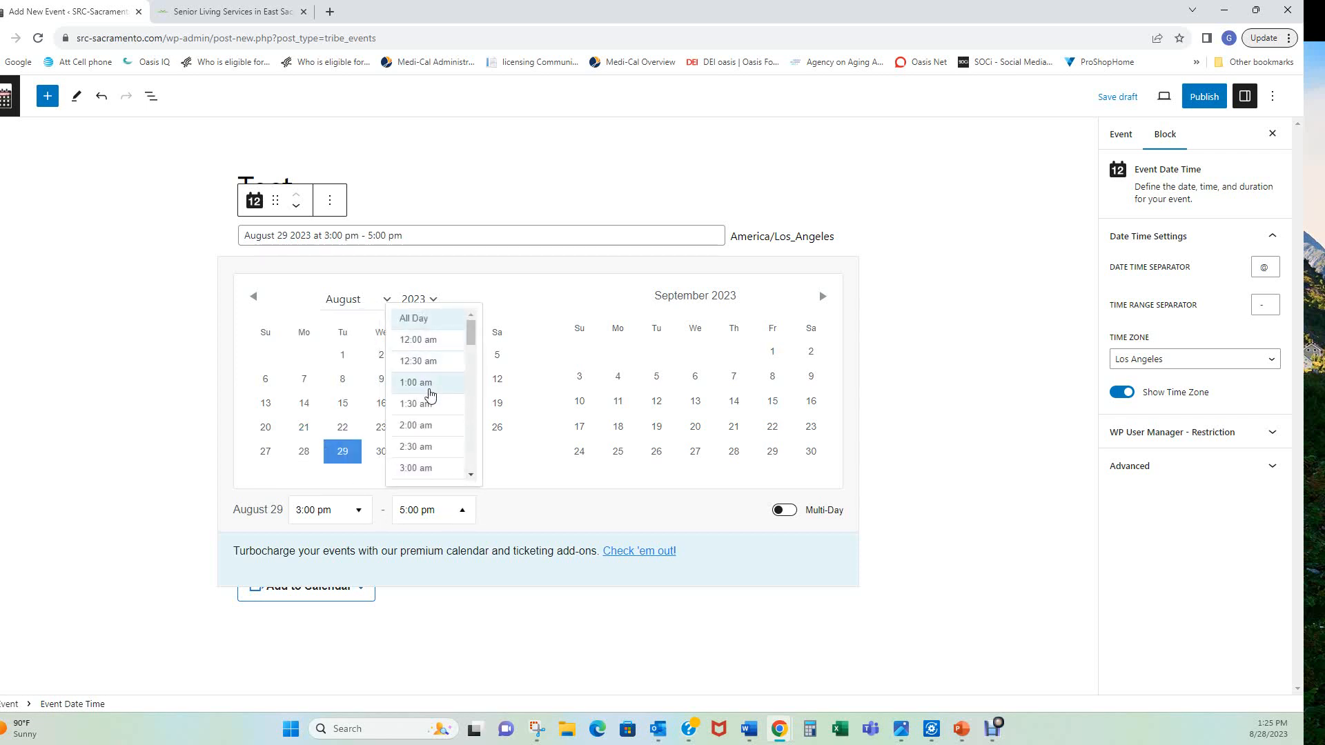
pyautogui.moveTo(471, 332); pyautogui.dragTo(472, 434)
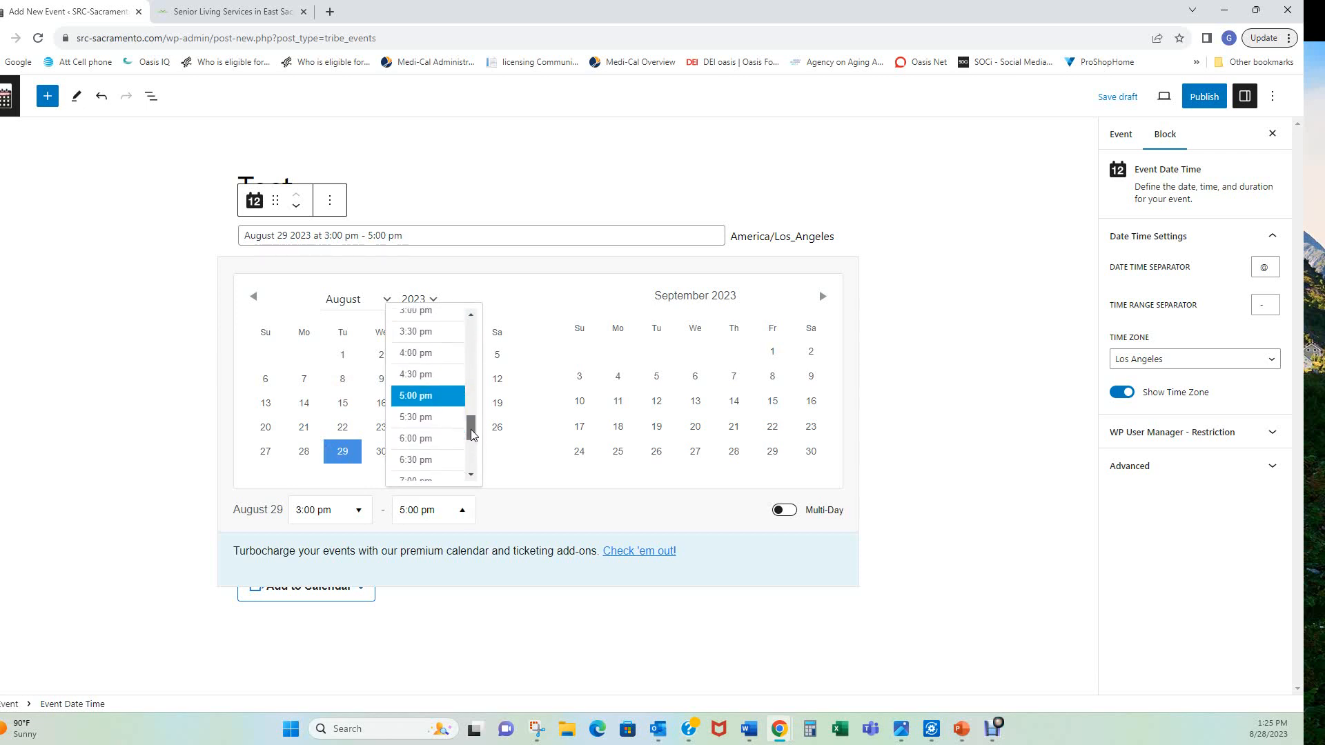
pyautogui.click(417, 419)
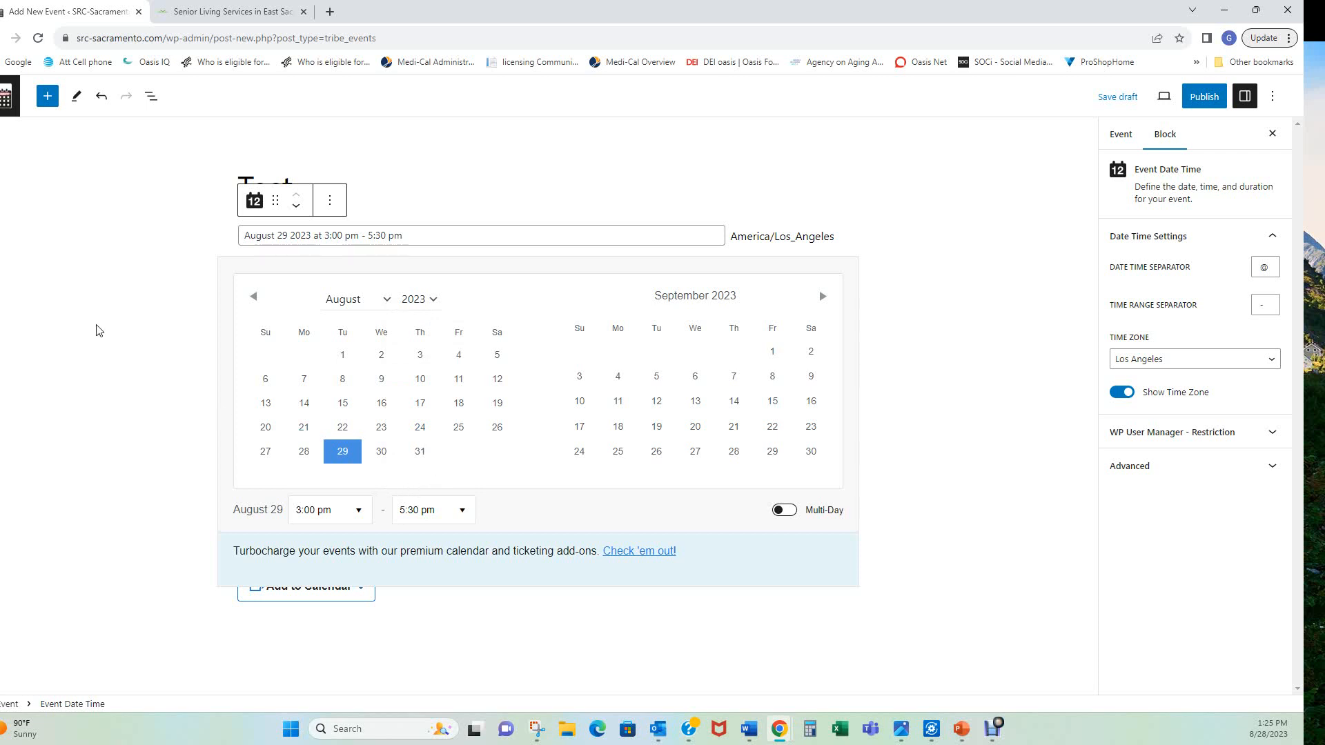
pyautogui.click(130, 411)
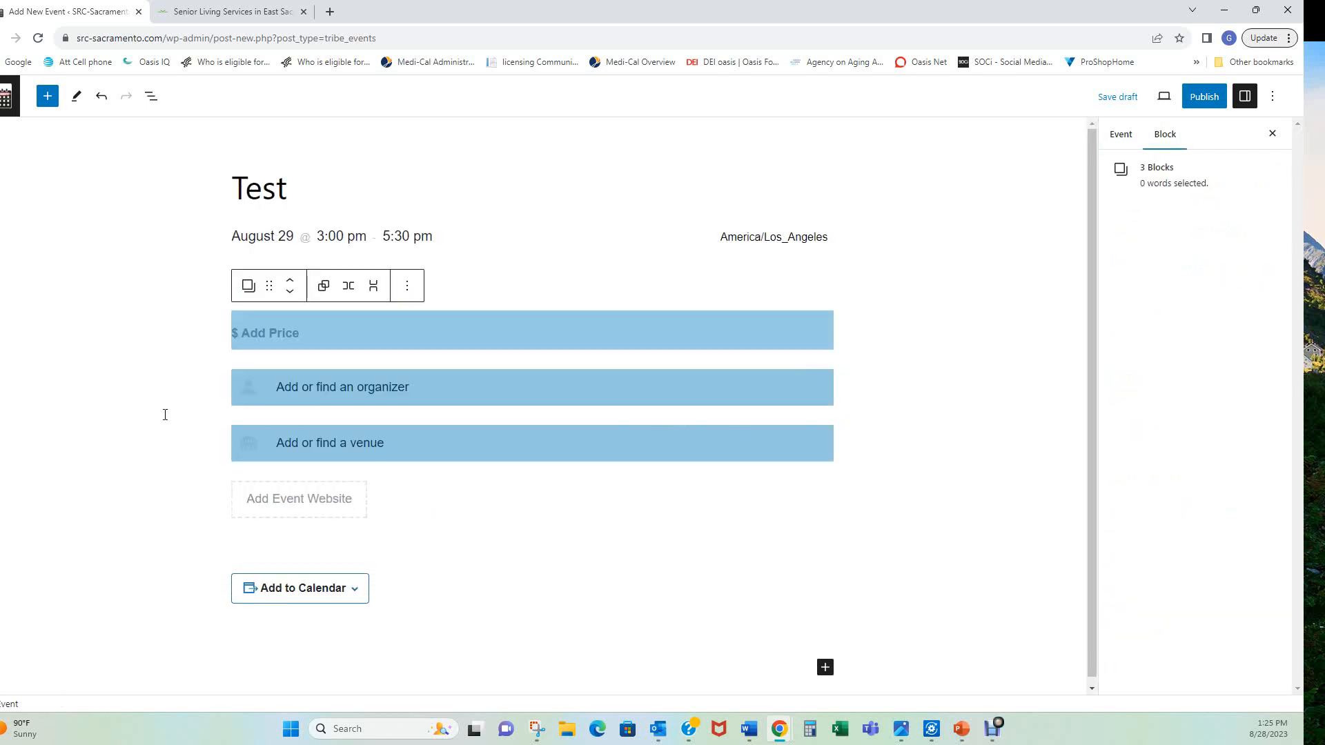
# Write 'Oasis Senior Advisors' as the description paragraph and select that text
pyautogui.click(122, 303)
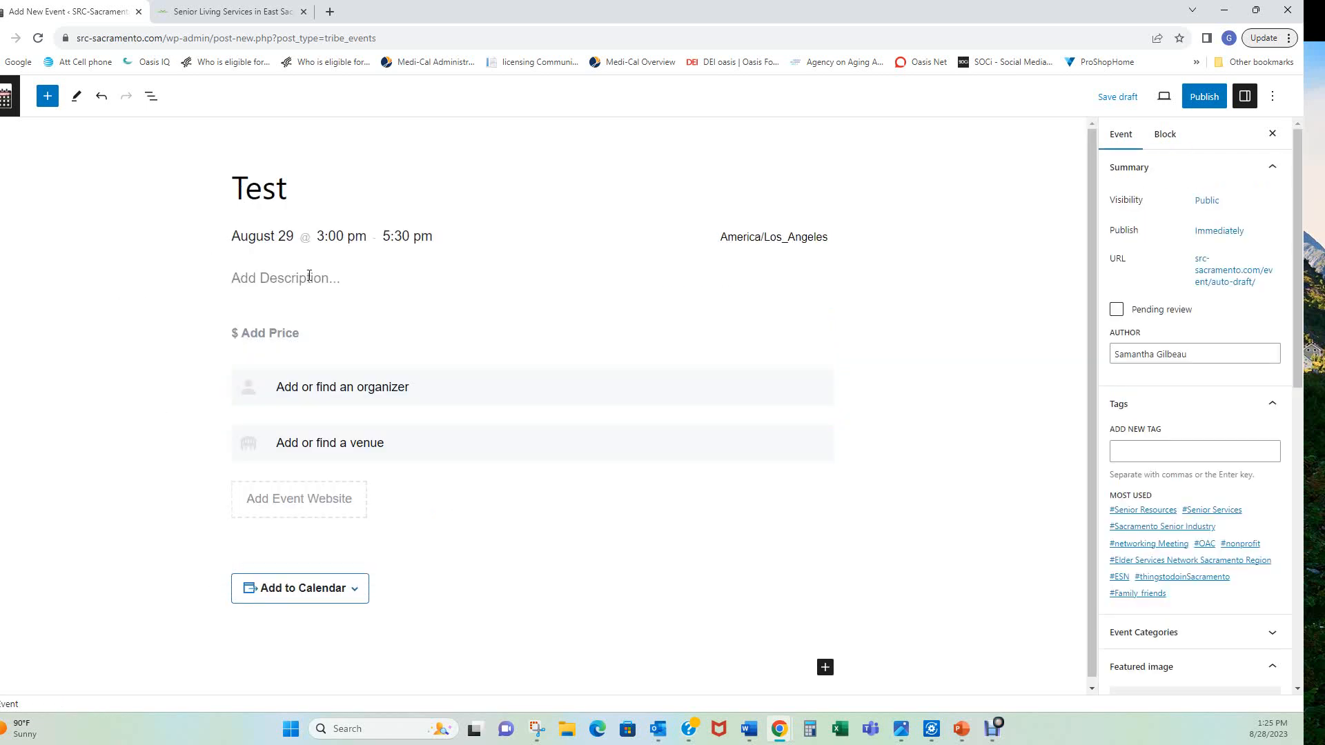
pyautogui.click(248, 283)
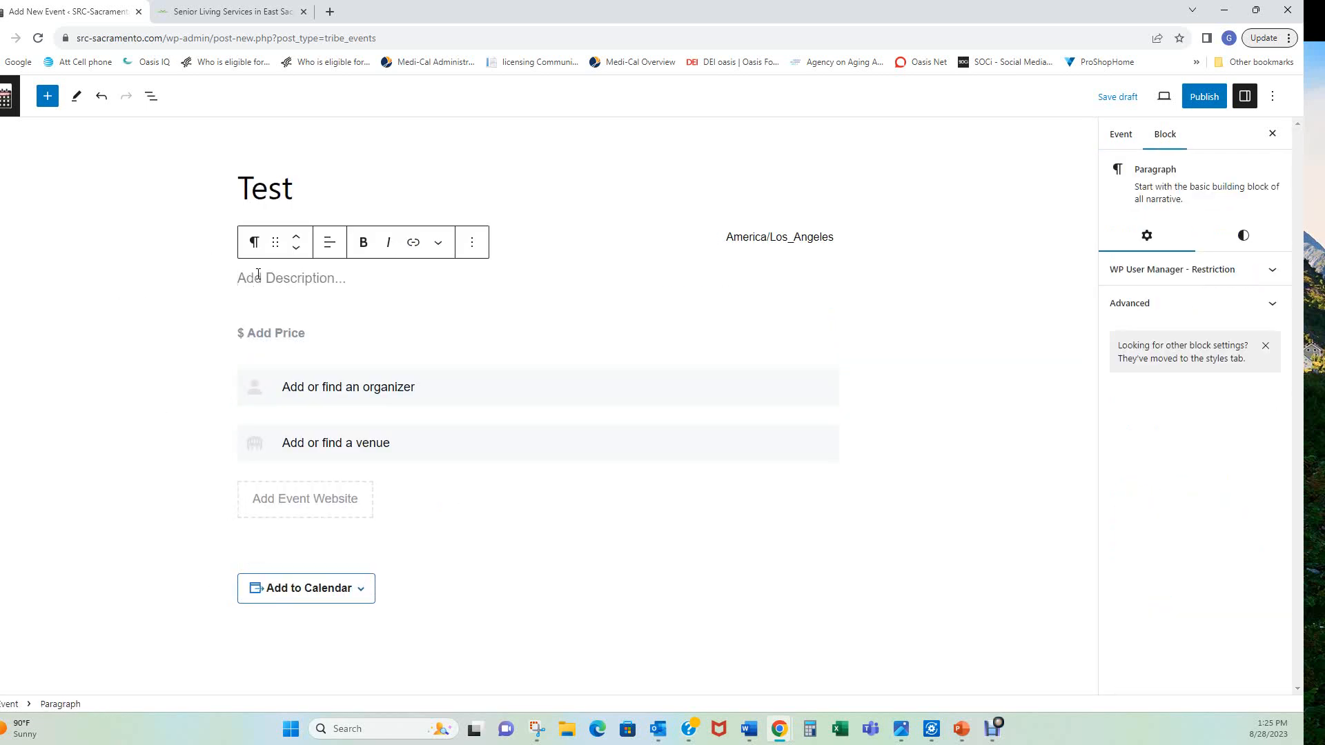
pyautogui.write('Oasi')
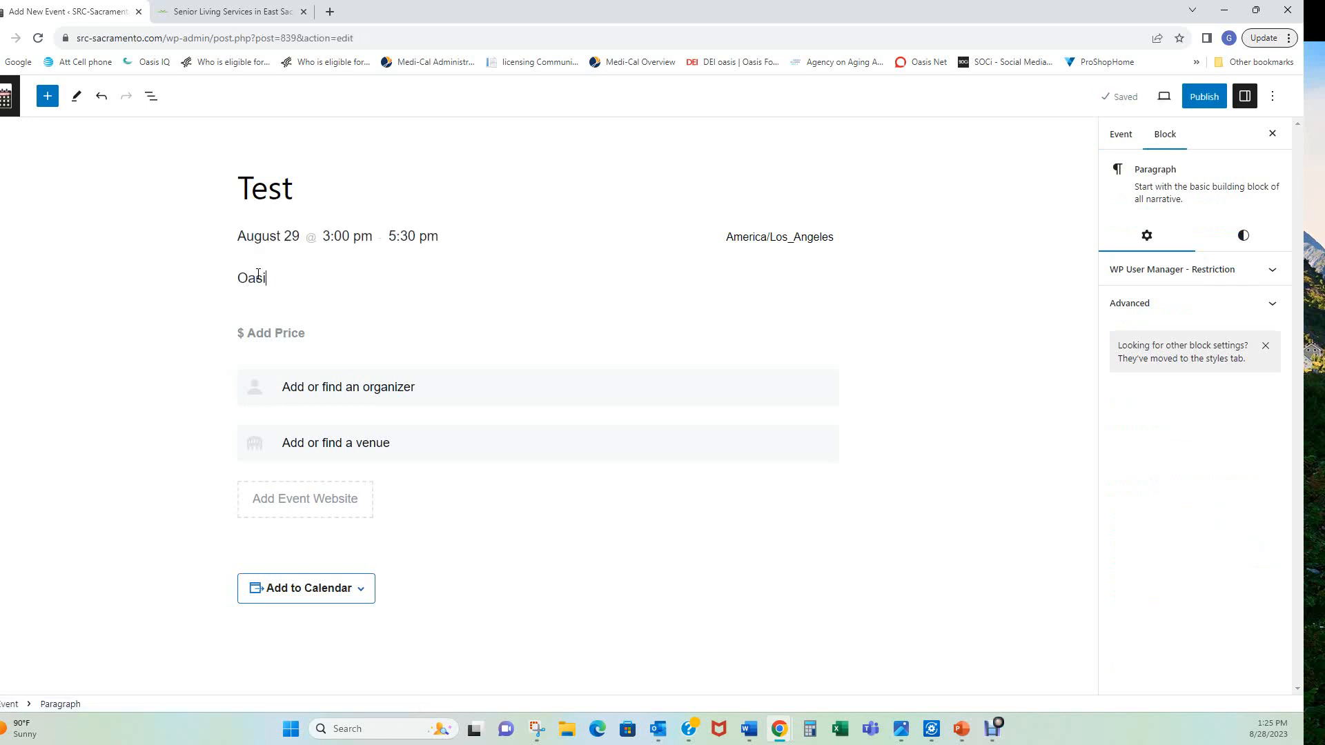
pyautogui.write('s')
pyautogui.write('Senior Advisors')
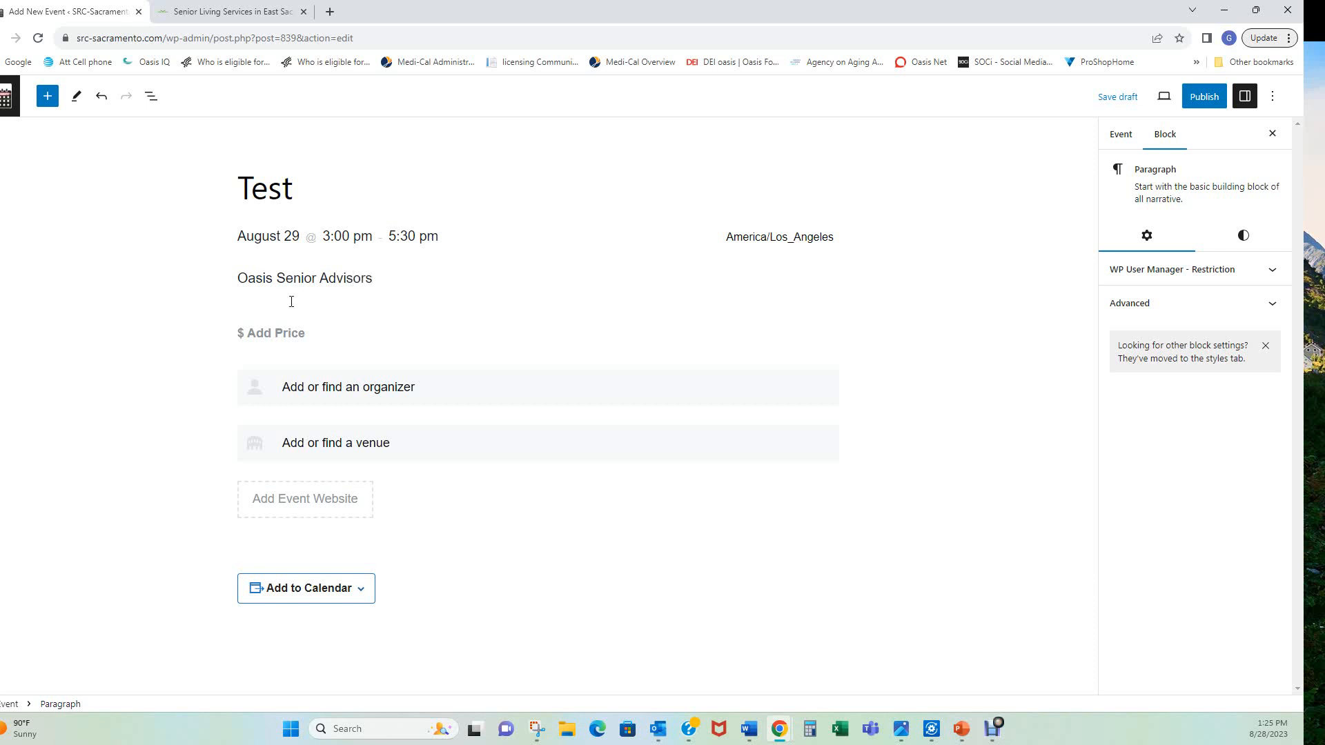
pyautogui.moveTo(374, 278); pyautogui.dragTo(240, 280)
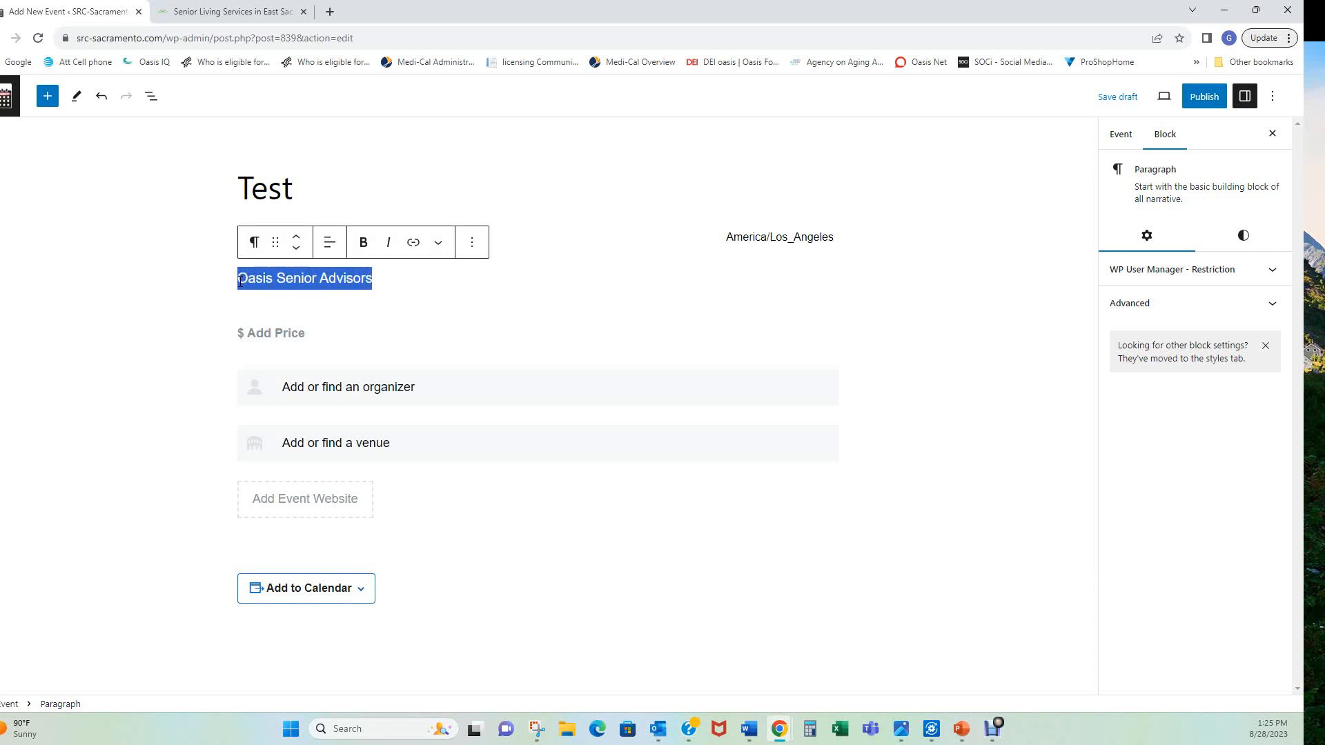
# Link the selected description text to the pasted Oasis Senior Advisors East Sacramento URL
pyautogui.click(412, 243)
pyautogui.click(267, 312)
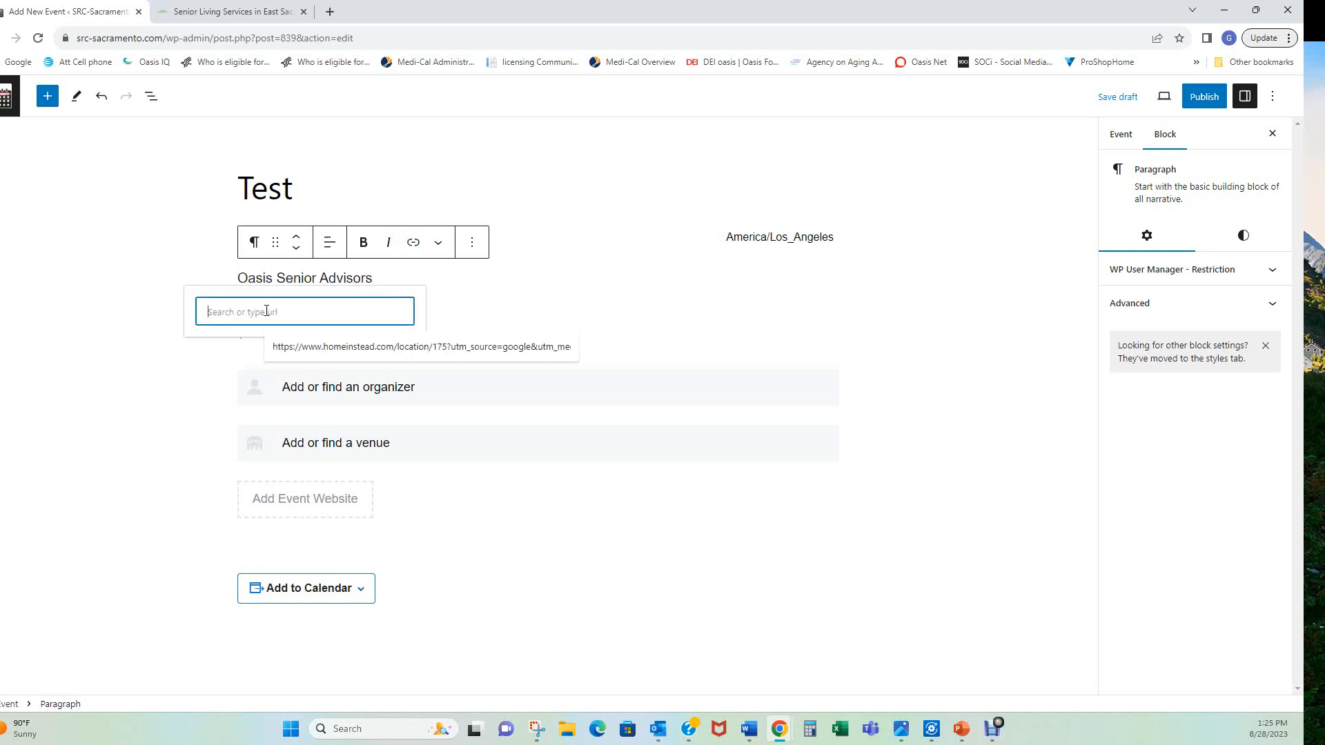
pyautogui.write('https://www.oasissenioradvisors.com/east-sacramento/')
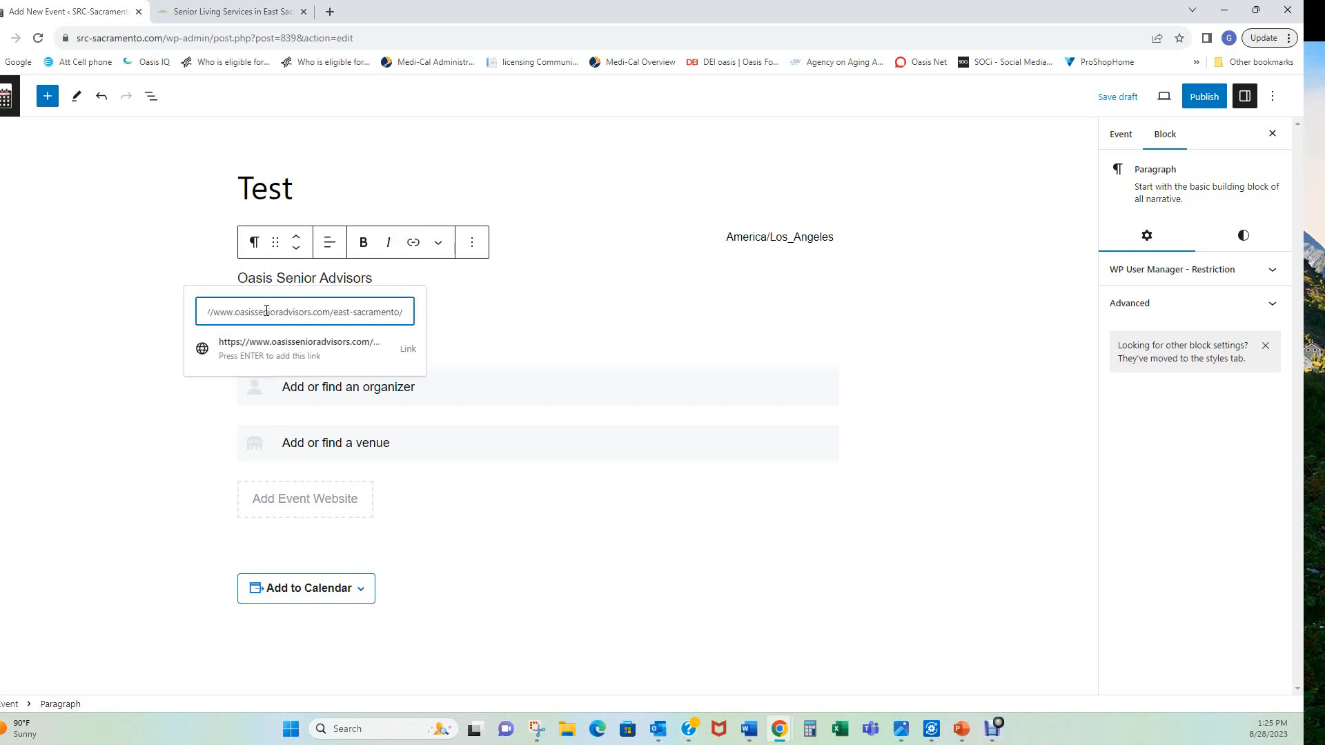
pyautogui.click(277, 346)
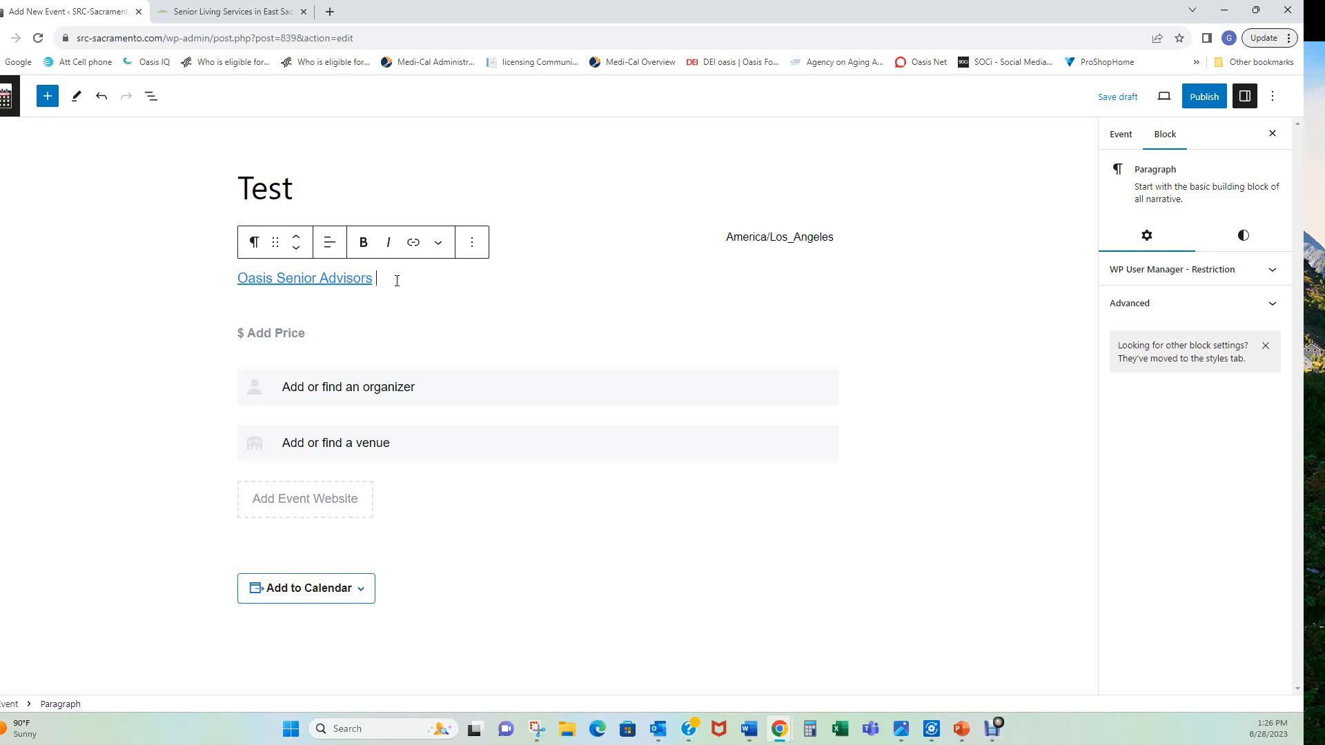
pyautogui.click(47, 96)
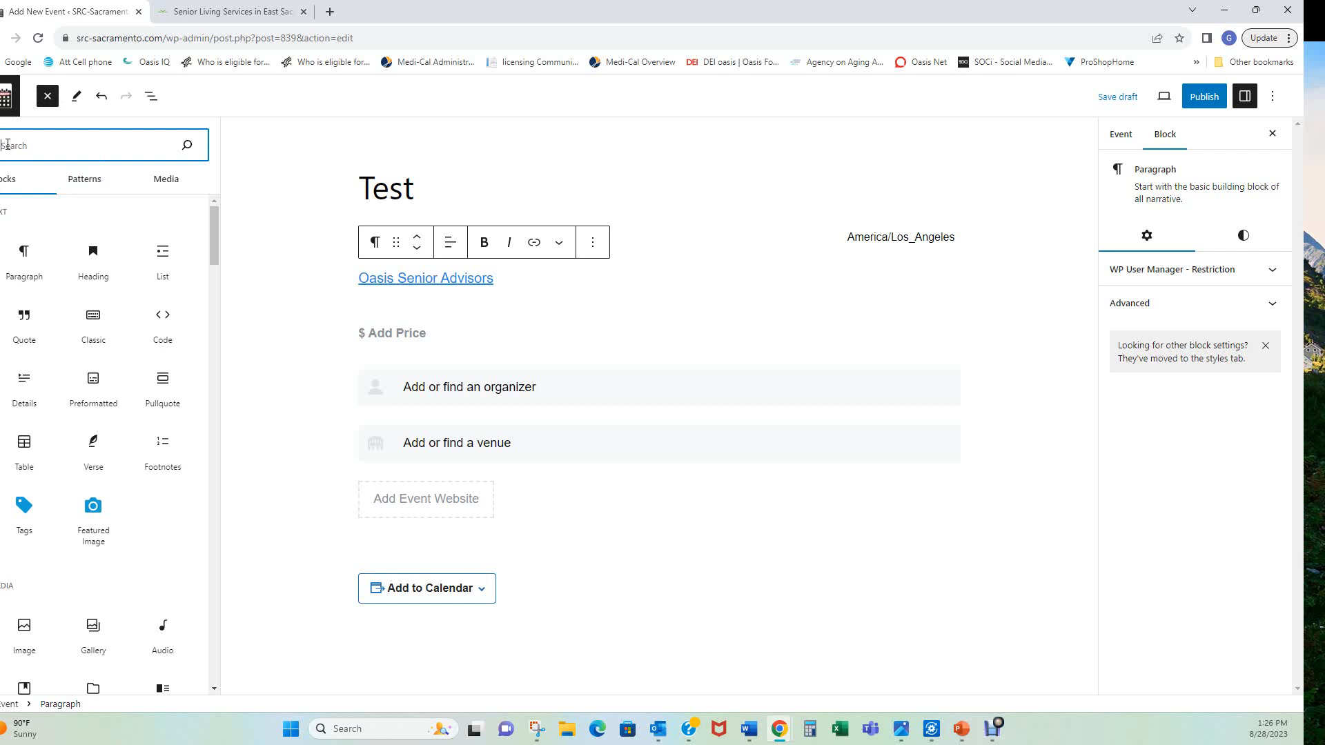
# Insert an empty Image block below the description by searching 'image'
pyautogui.write('image')
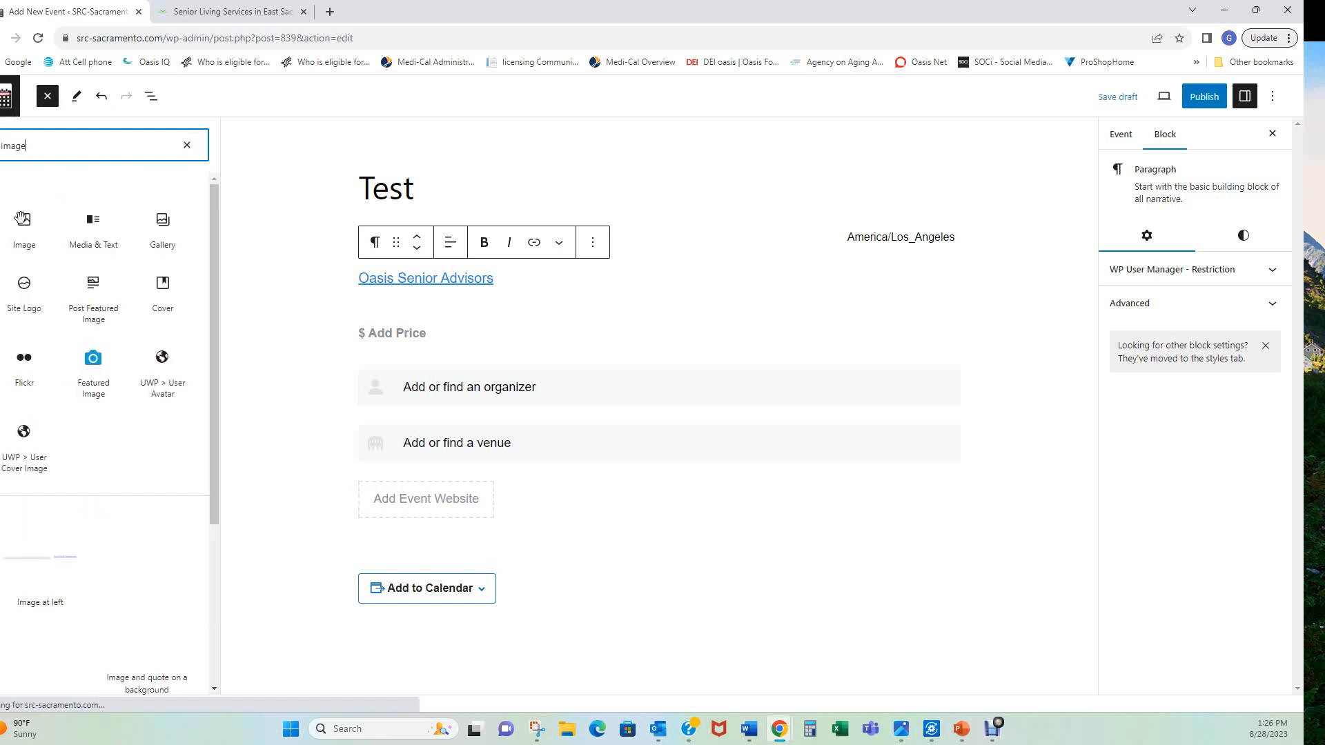
pyautogui.moveTo(24, 239)
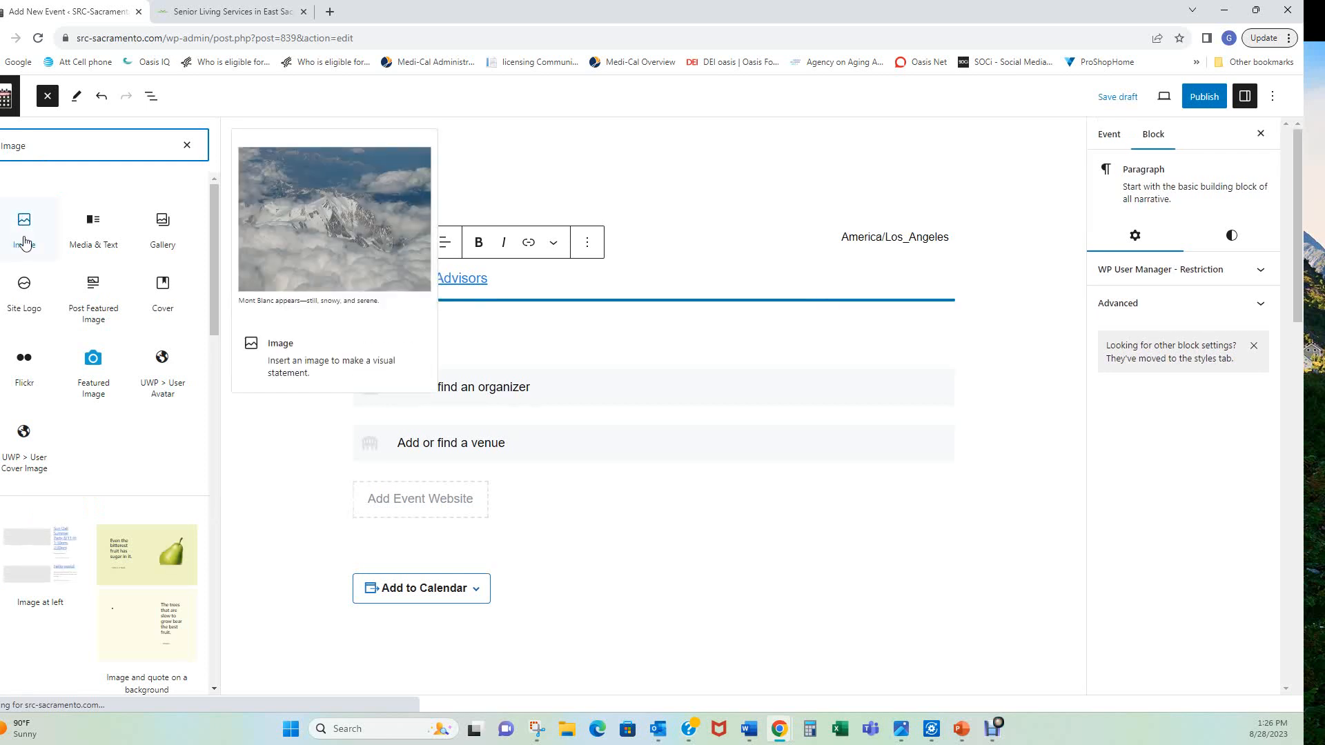
pyautogui.click(23, 235)
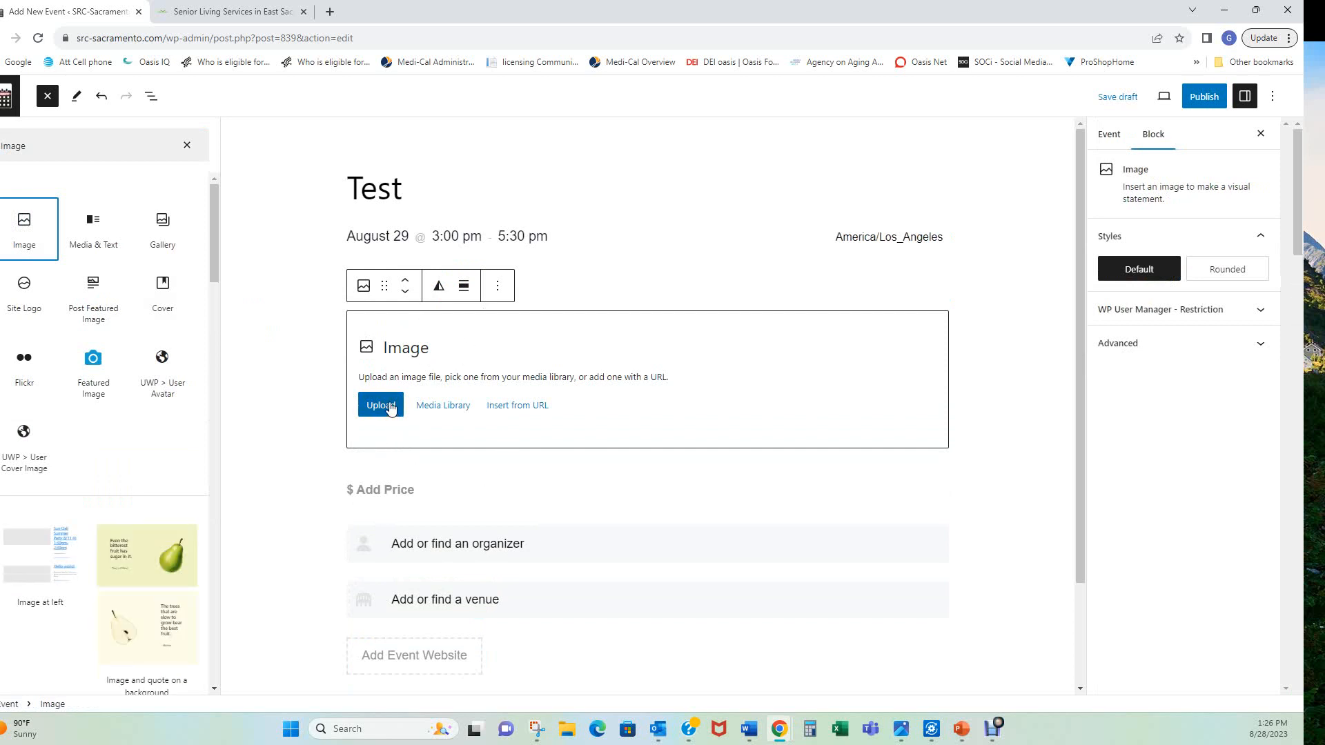
pyautogui.scroll(-2, 411, 445)
pyautogui.scroll(-2, 386, 386)
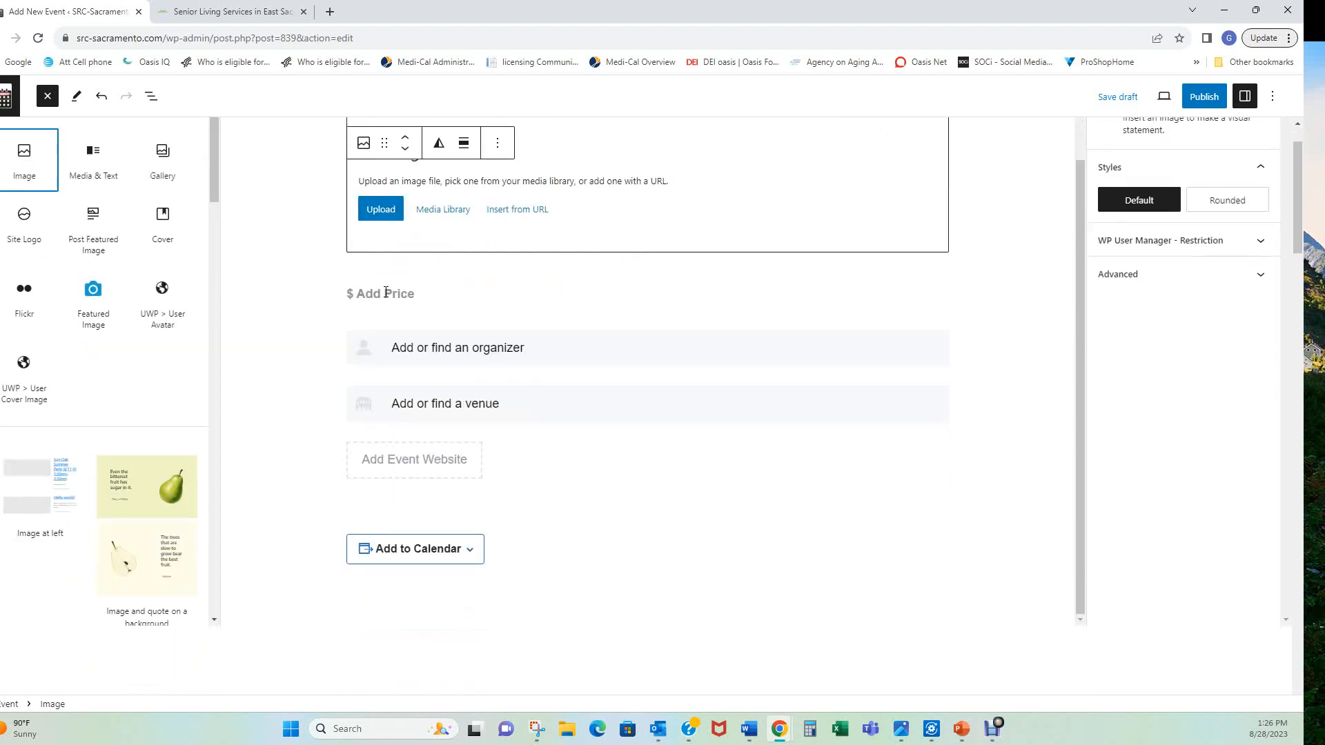
pyautogui.click(378, 347)
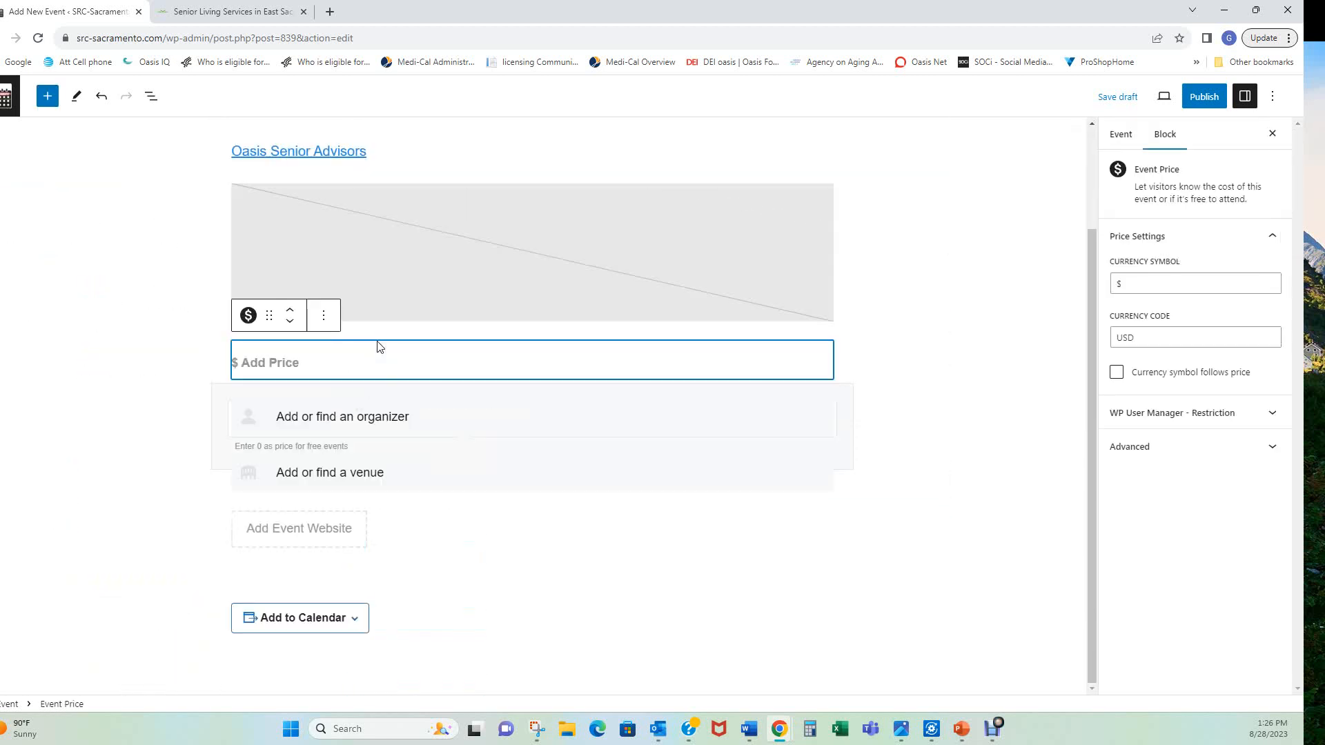
pyautogui.click(392, 568)
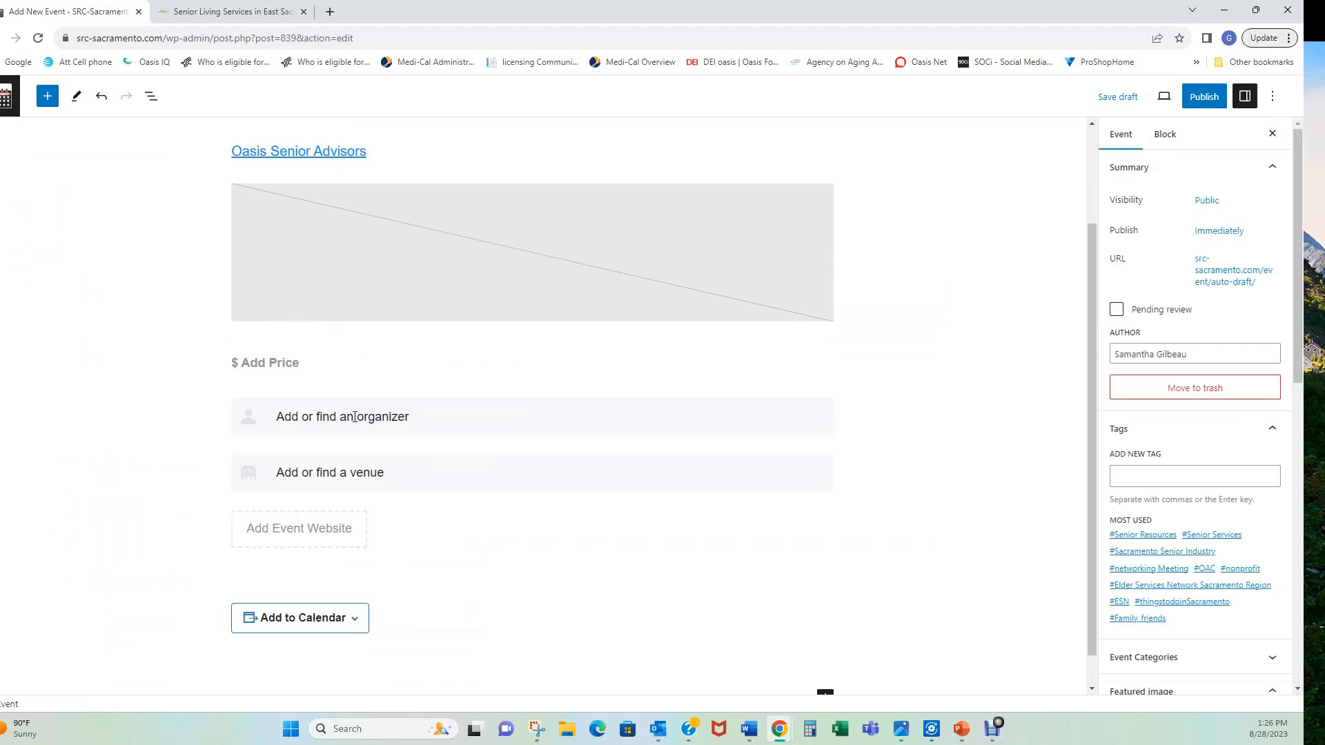
pyautogui.click(355, 417)
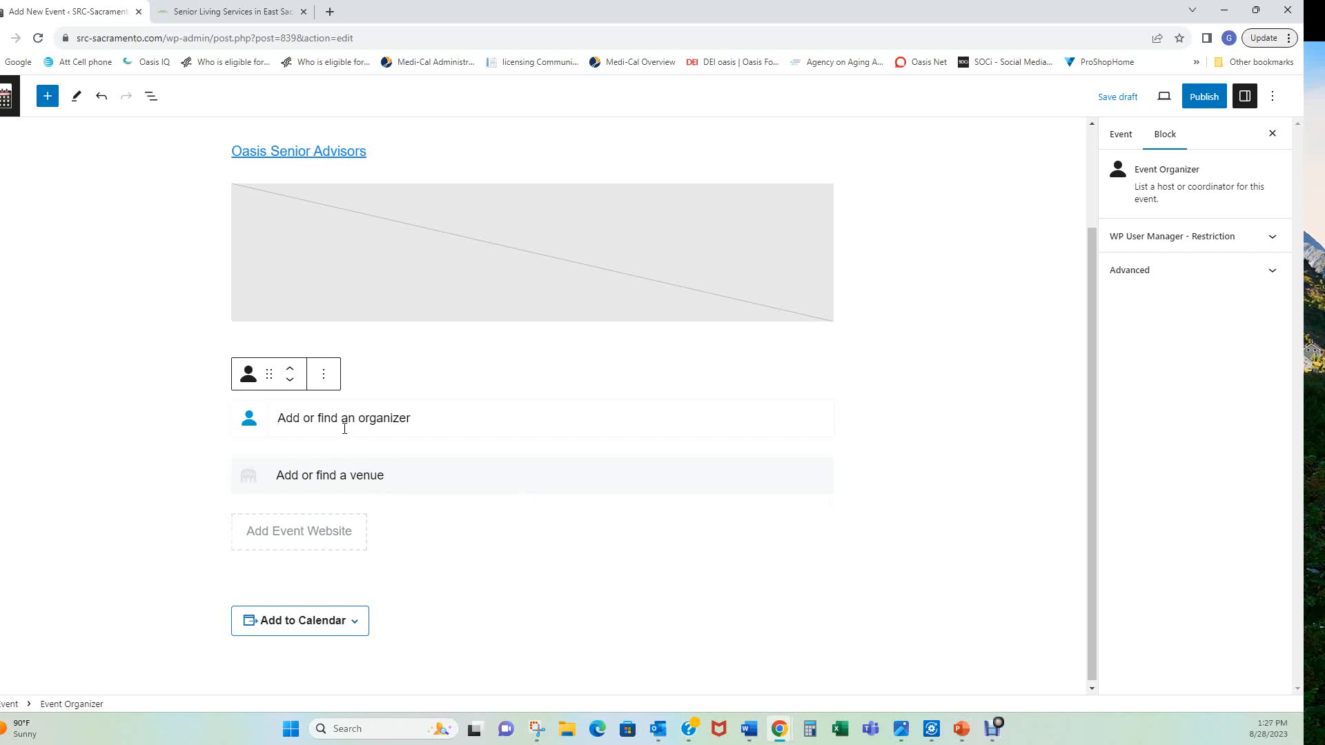
# Search the organizer list and attach the existing AccentCare organizer to the event
pyautogui.write('happy')
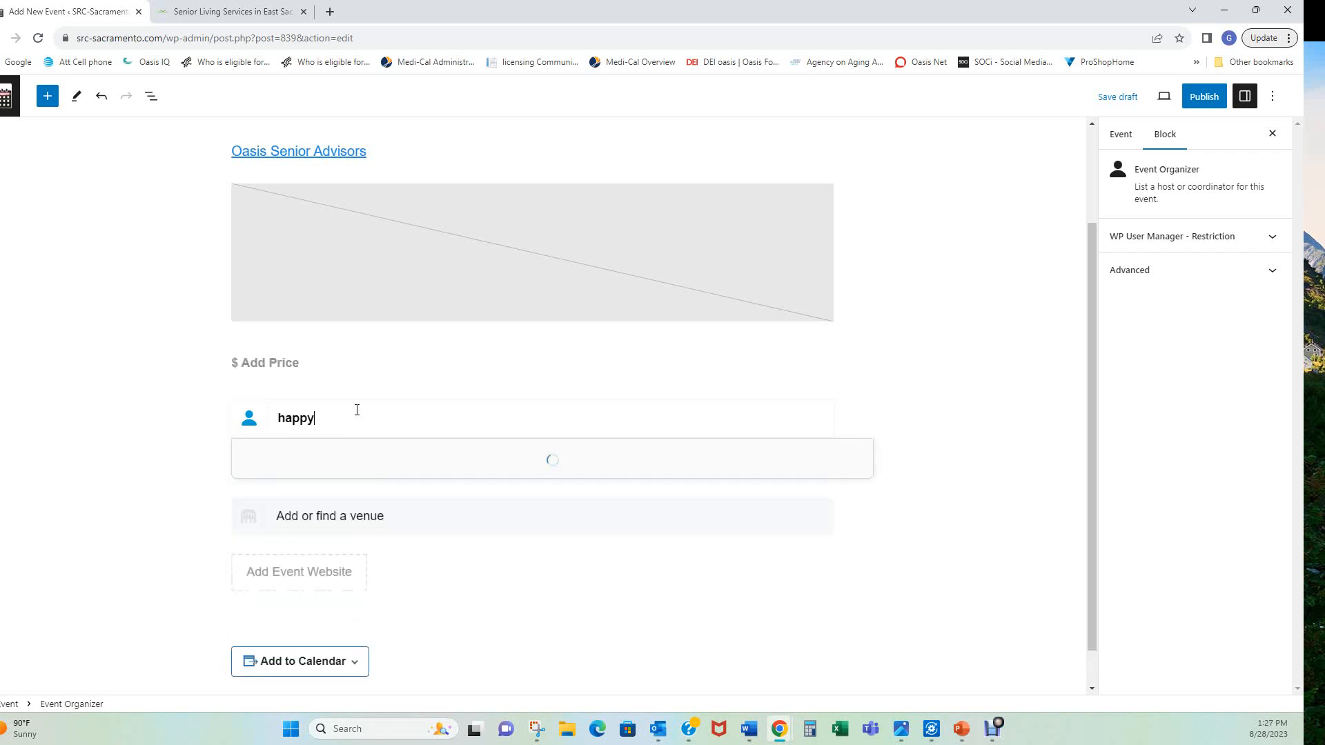
pyautogui.moveTo(336, 418); pyautogui.dragTo(282, 420)
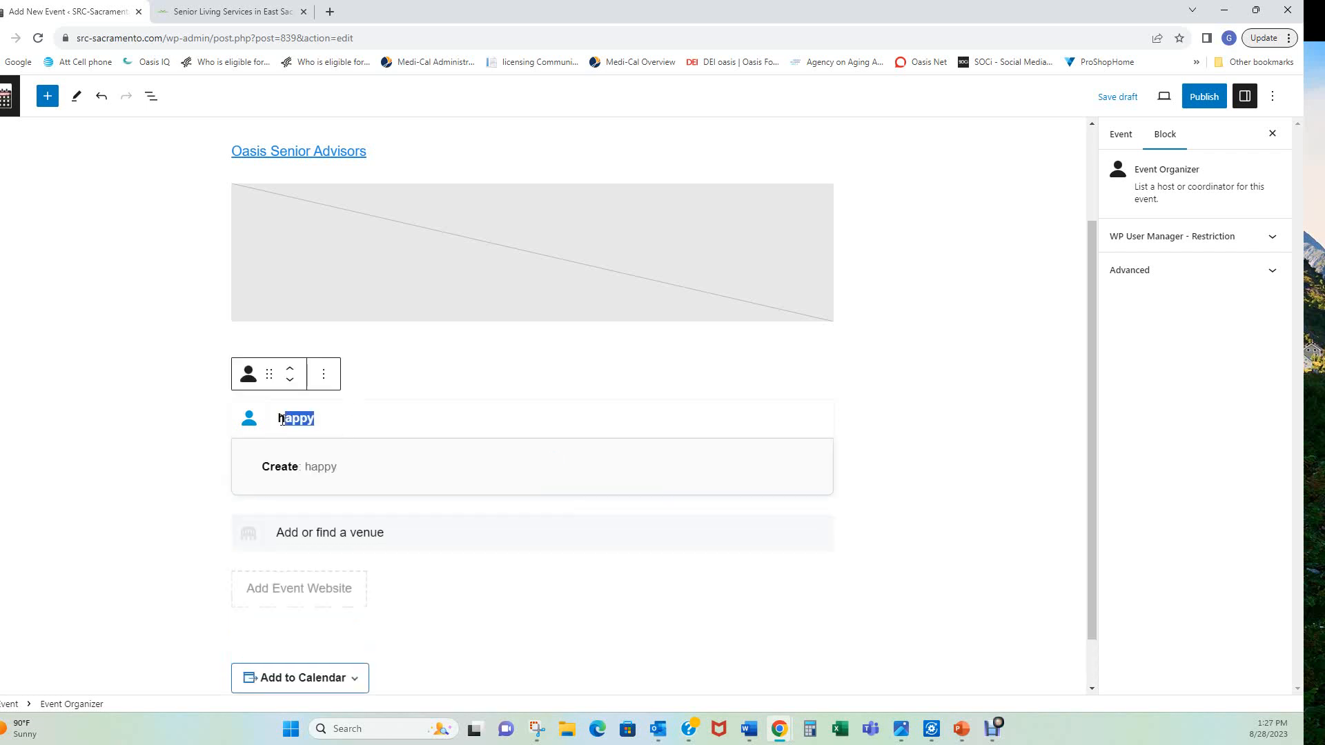
pyautogui.press('BackSpace')
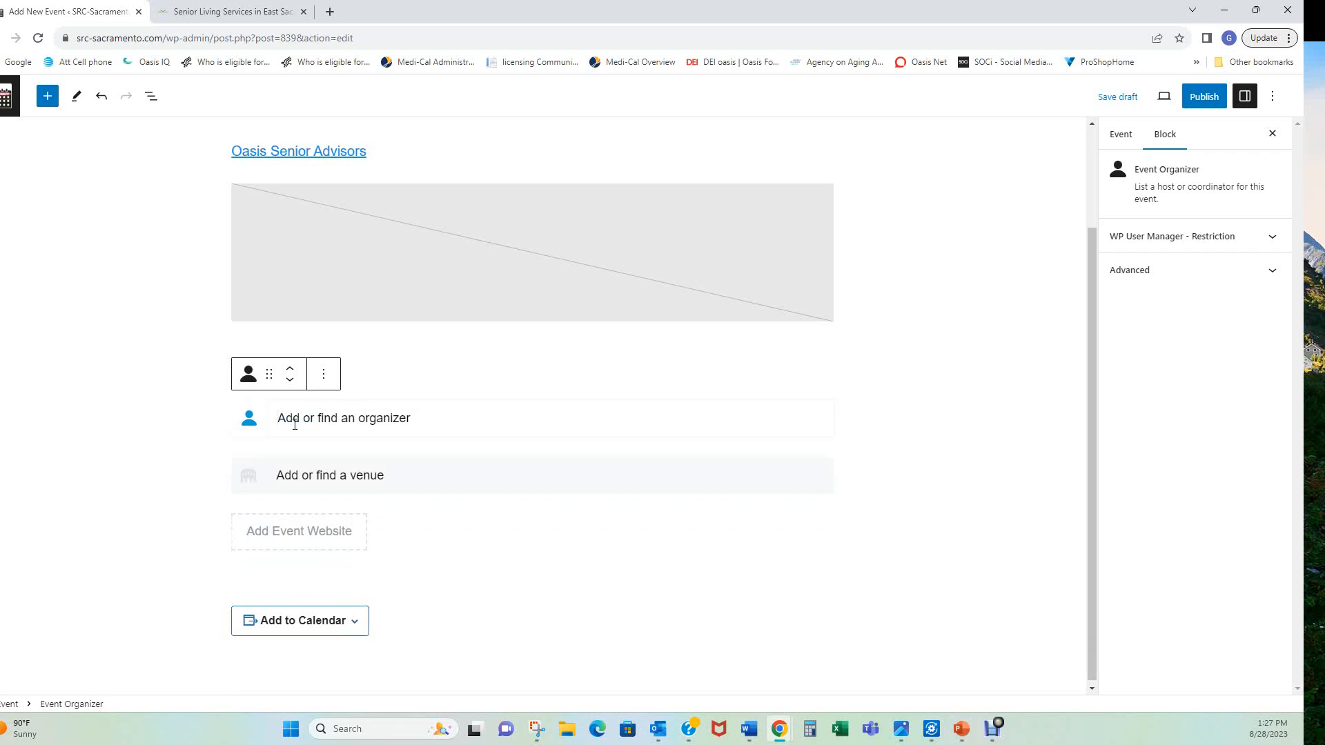
pyautogui.write('Fr')
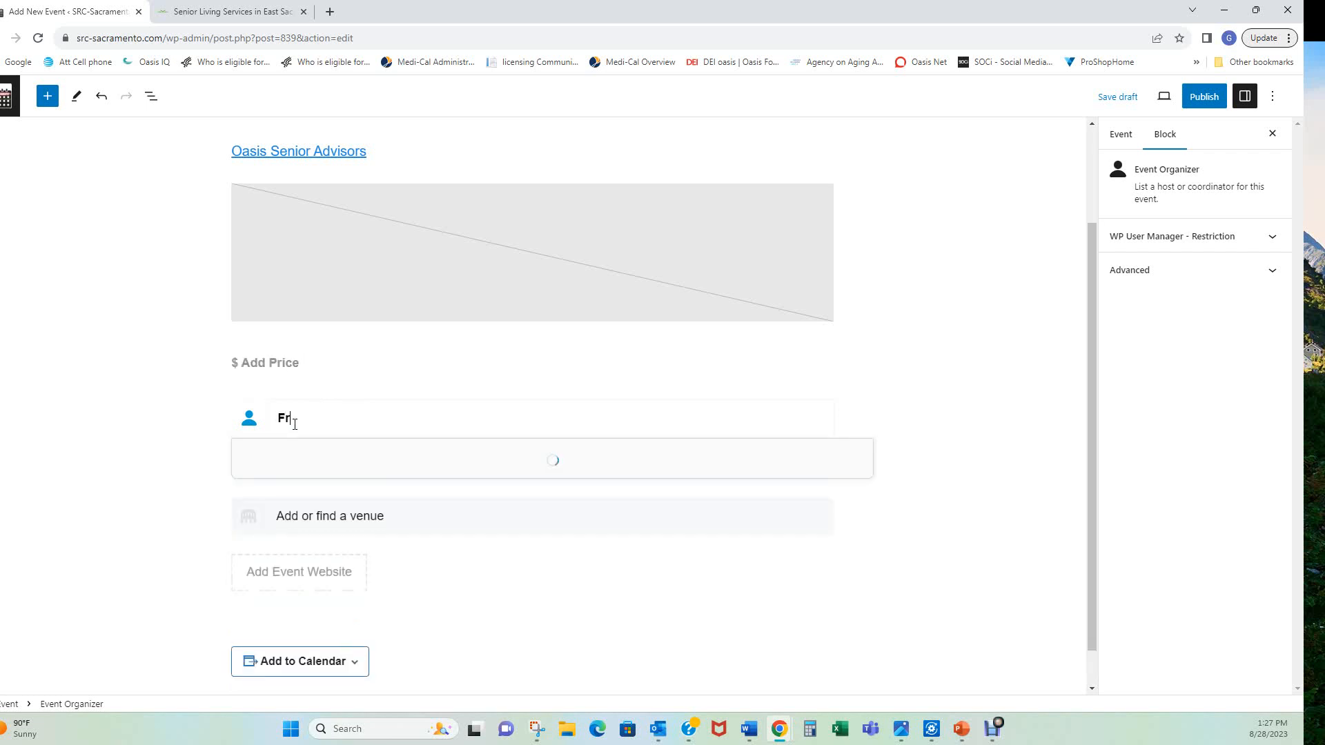
pyautogui.write('an')
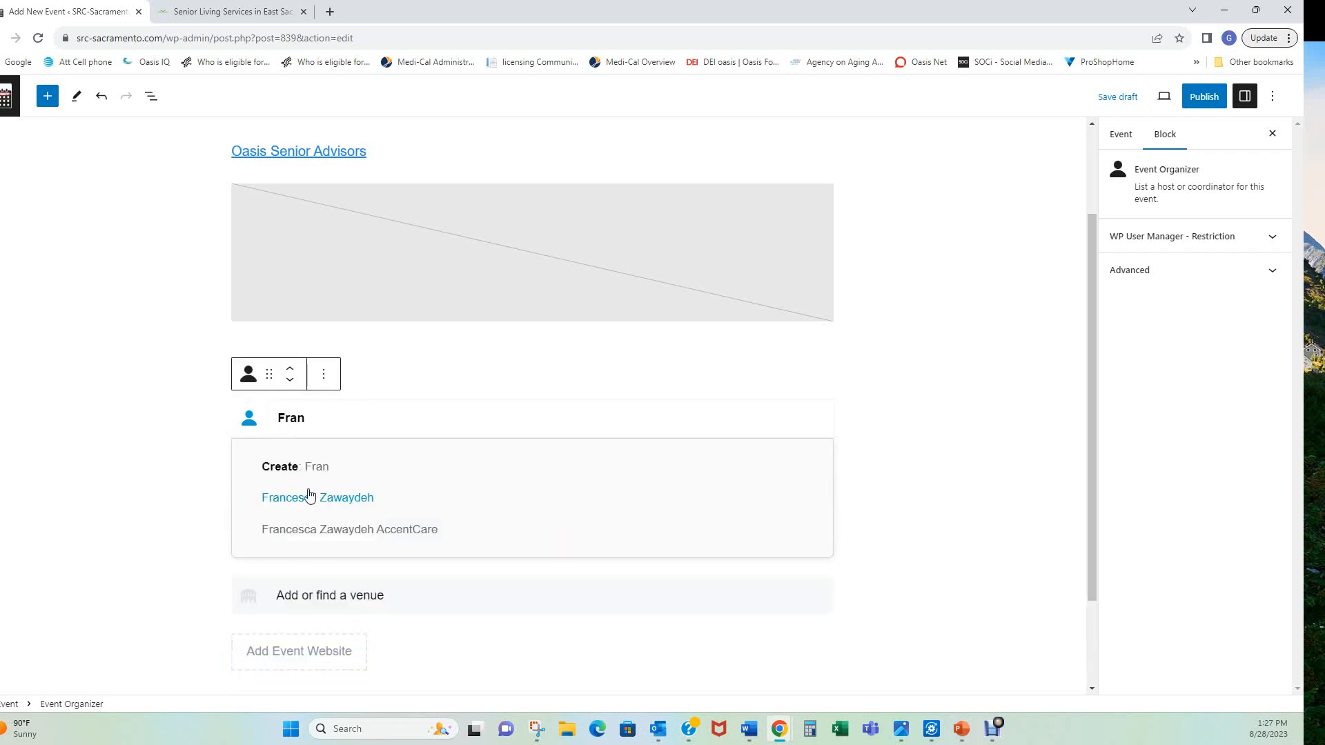
pyautogui.click(330, 530)
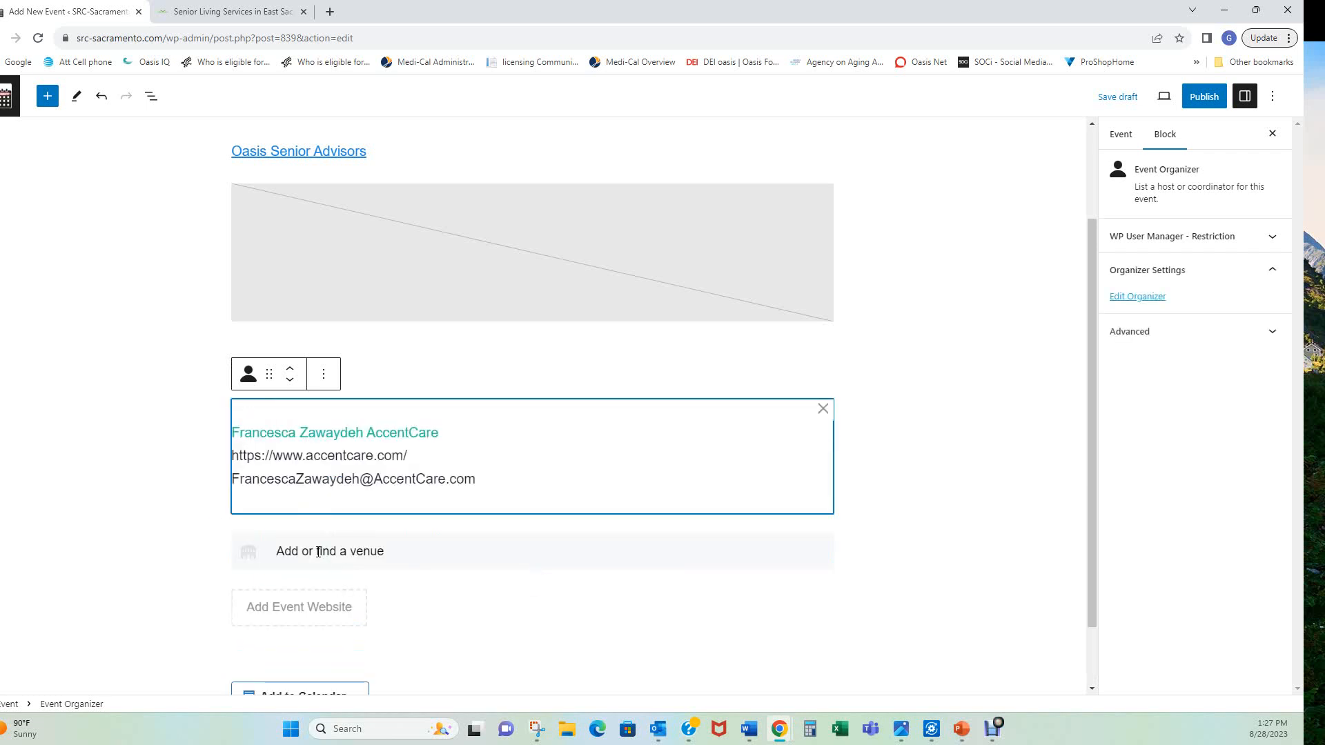
# Create the new venue 'Happy' from the venue search field and save it
pyautogui.click(312, 553)
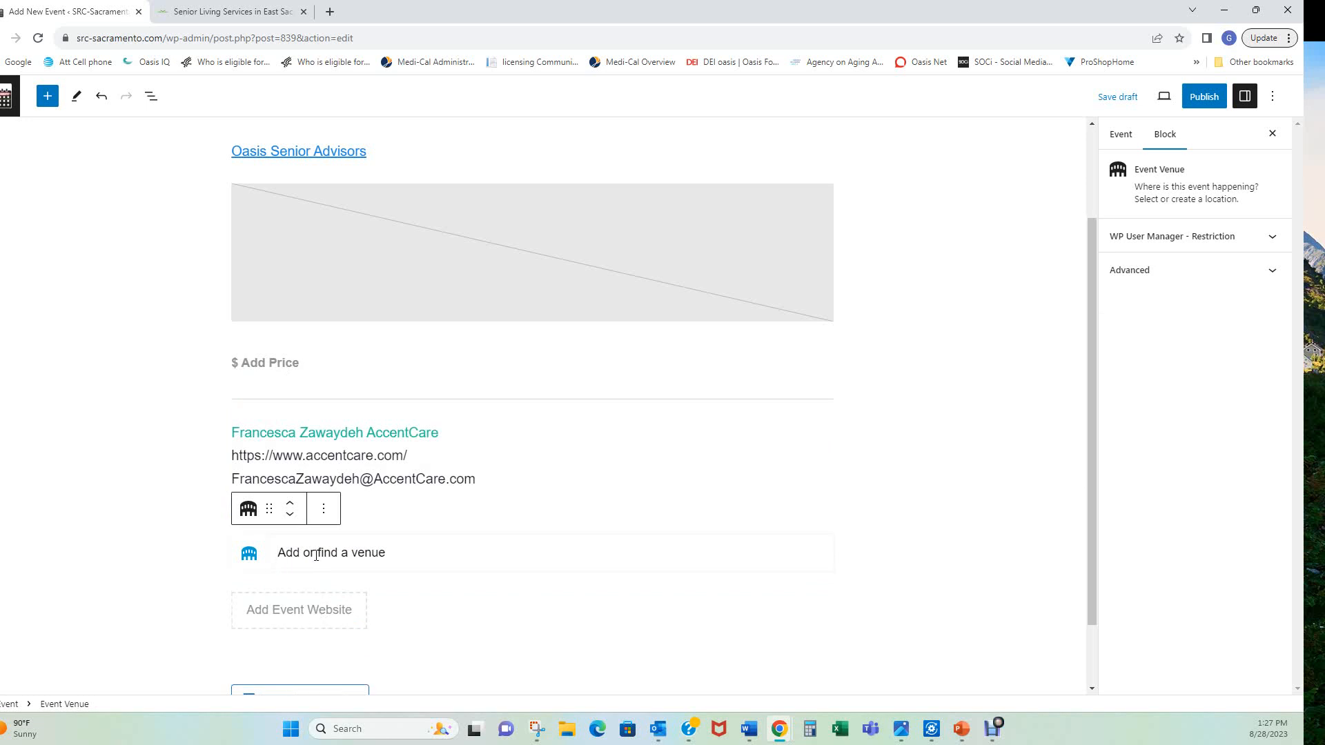
pyautogui.write('H')
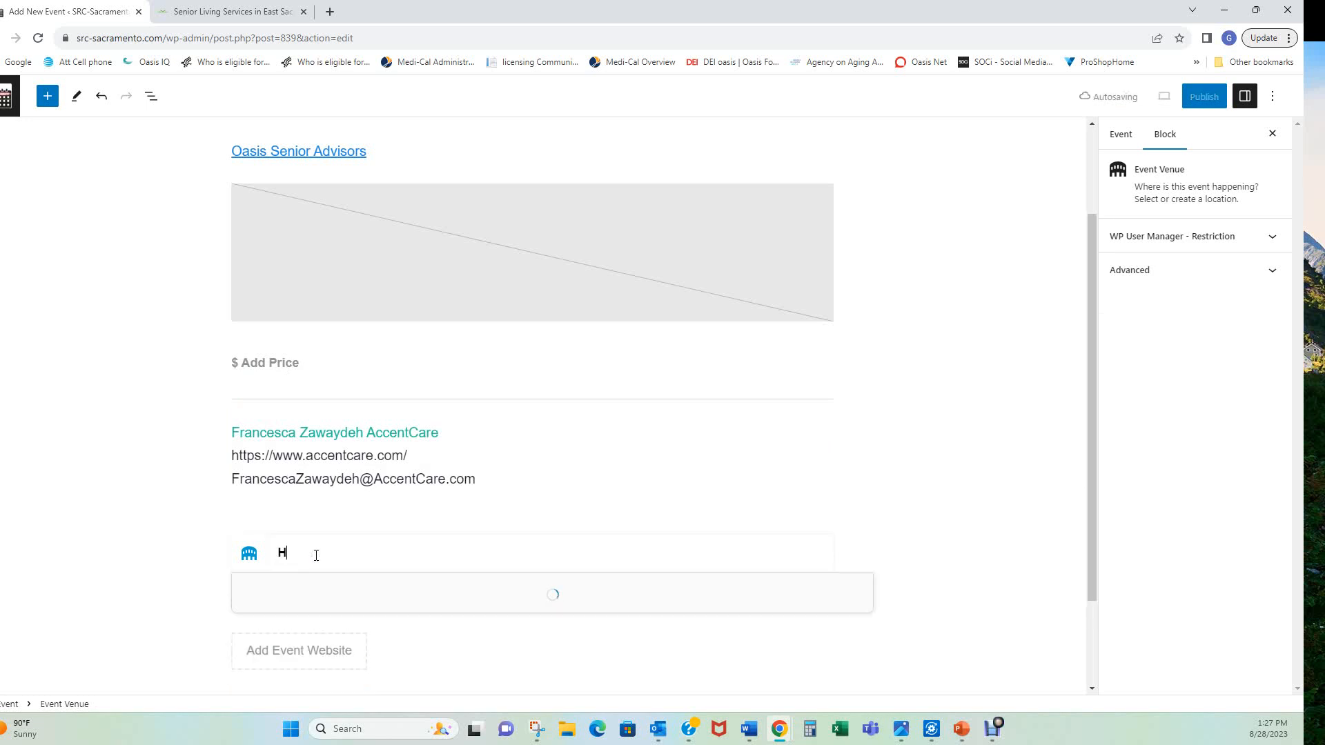
pyautogui.write('appy')
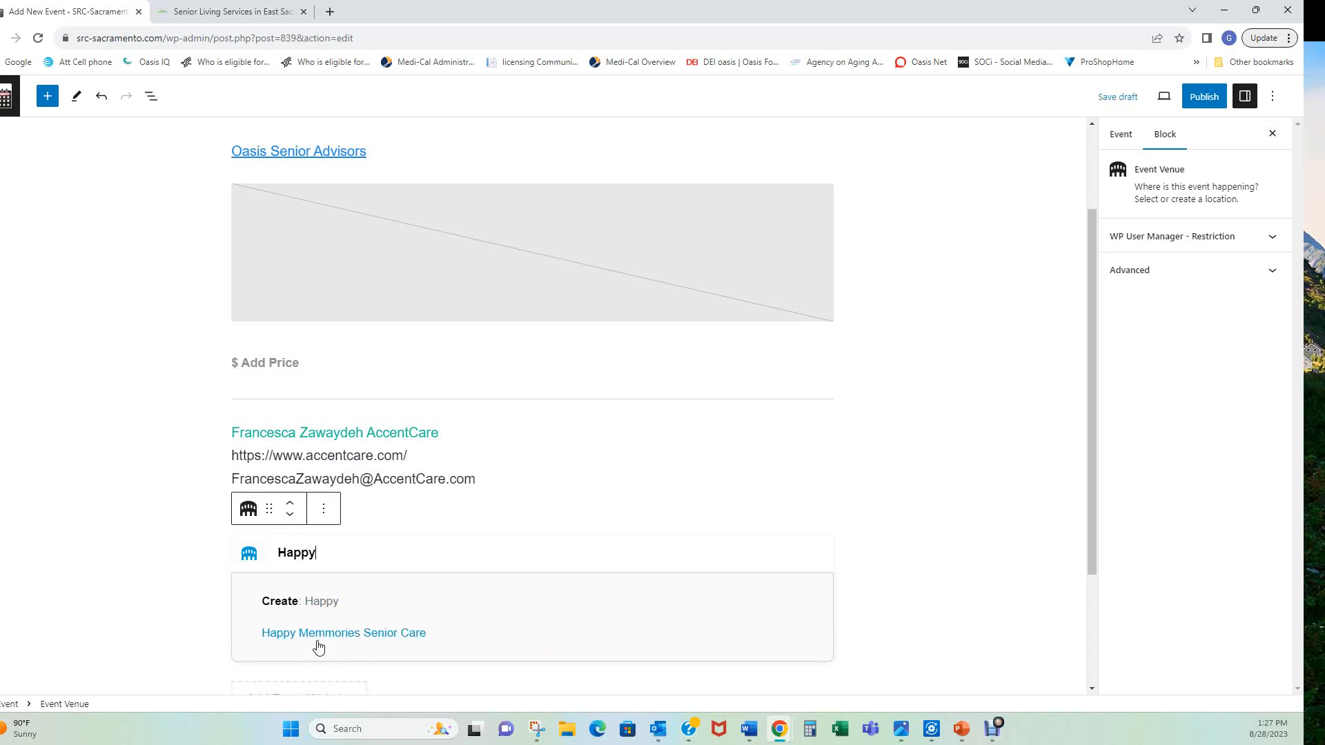
pyautogui.click(323, 604)
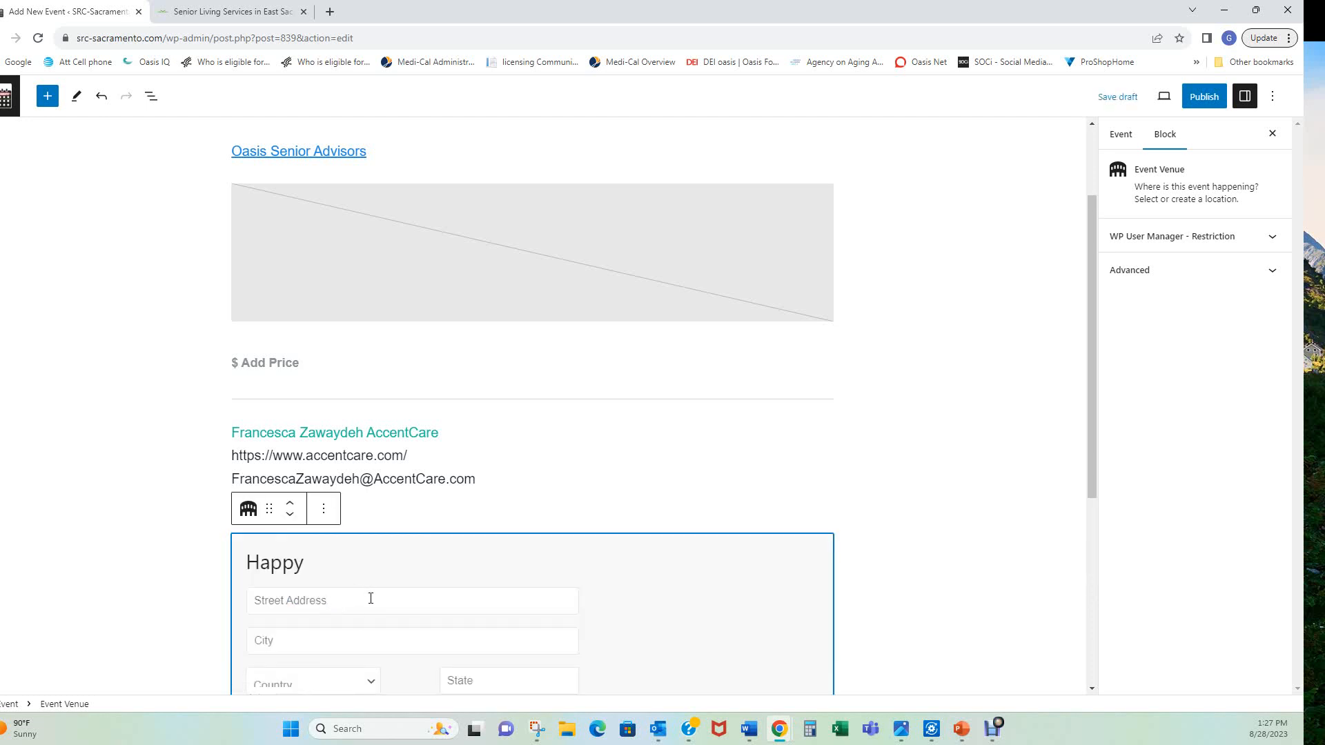
pyautogui.scroll(-5, 371, 598)
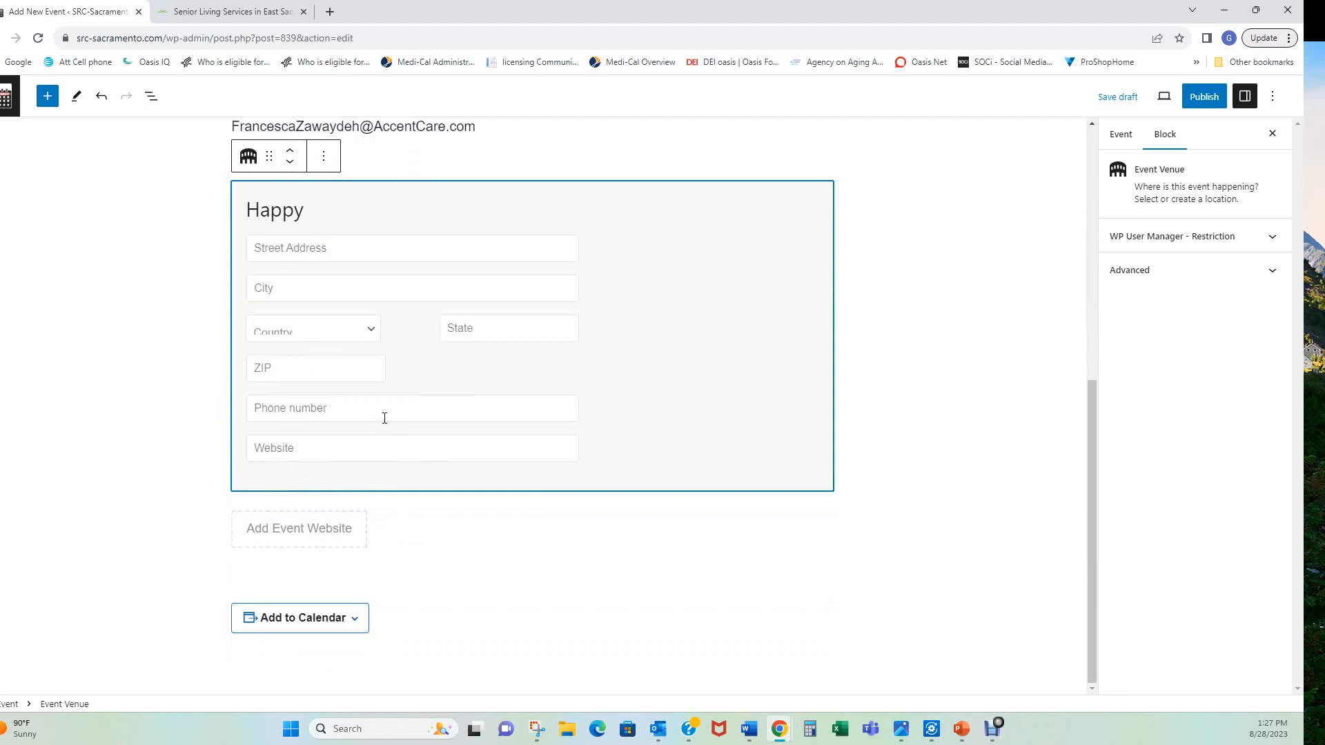
pyautogui.click(197, 436)
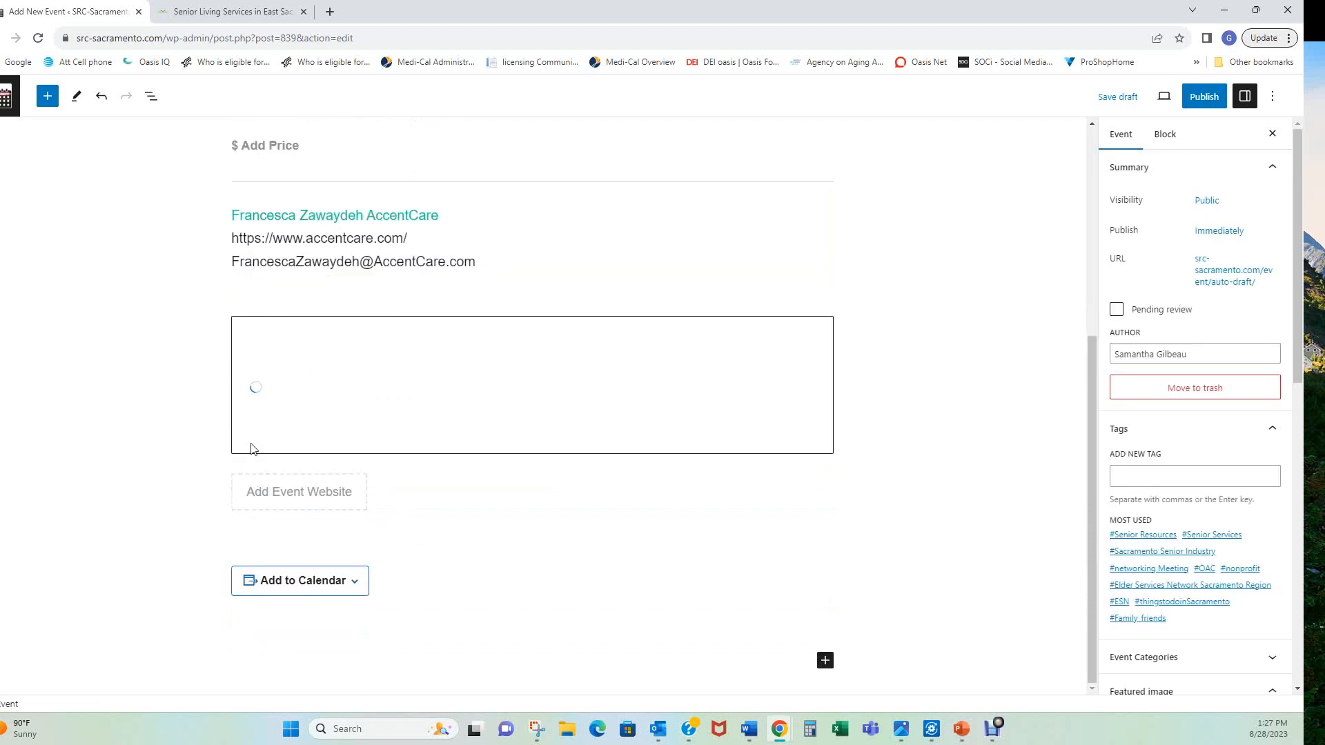
pyautogui.scroll(5, 616, 580)
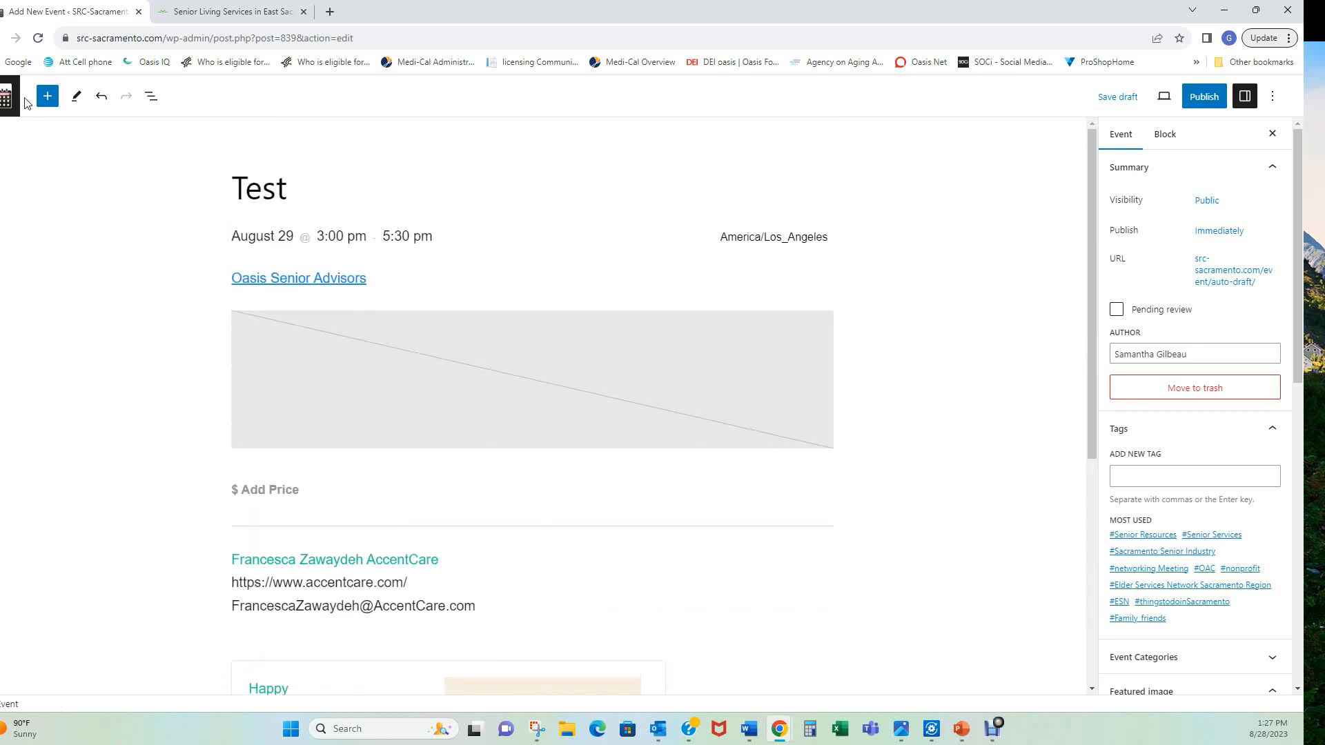
# Insert an empty Buttons block by searching 'button'
pyautogui.click(46, 99)
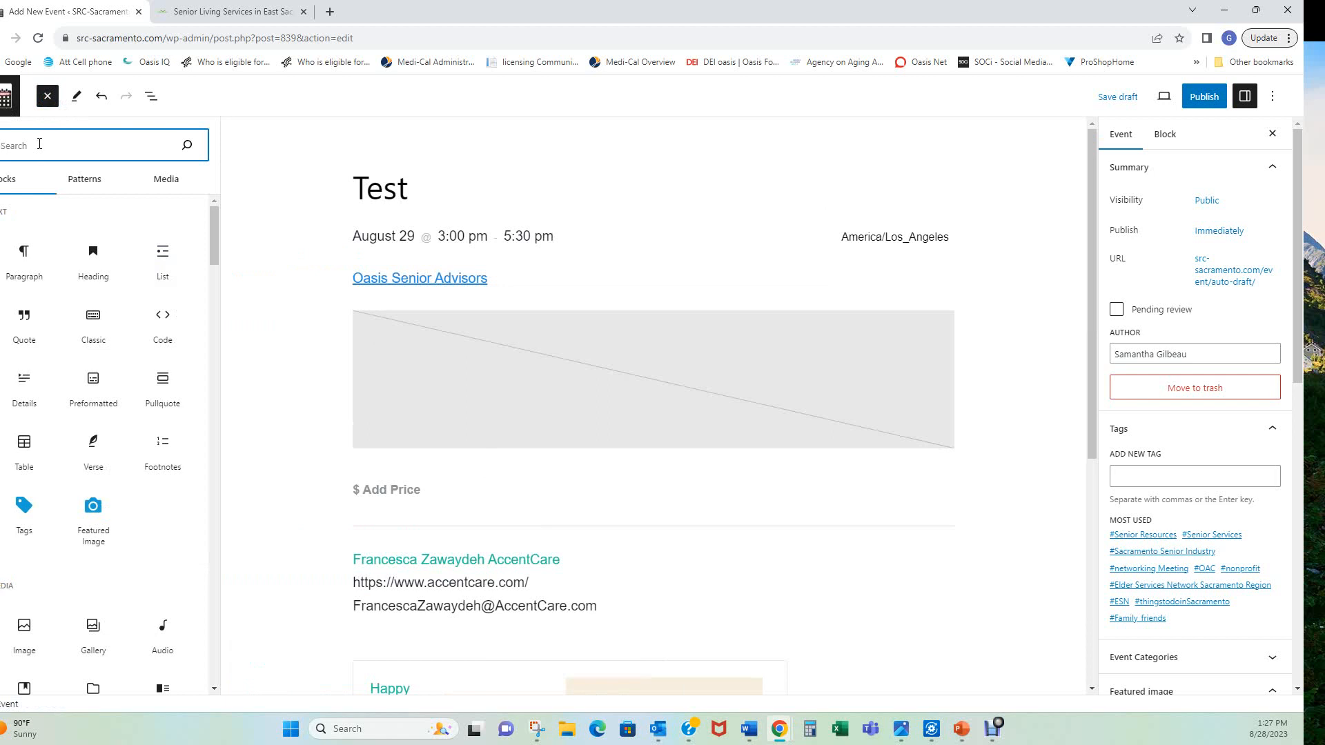
pyautogui.write('button')
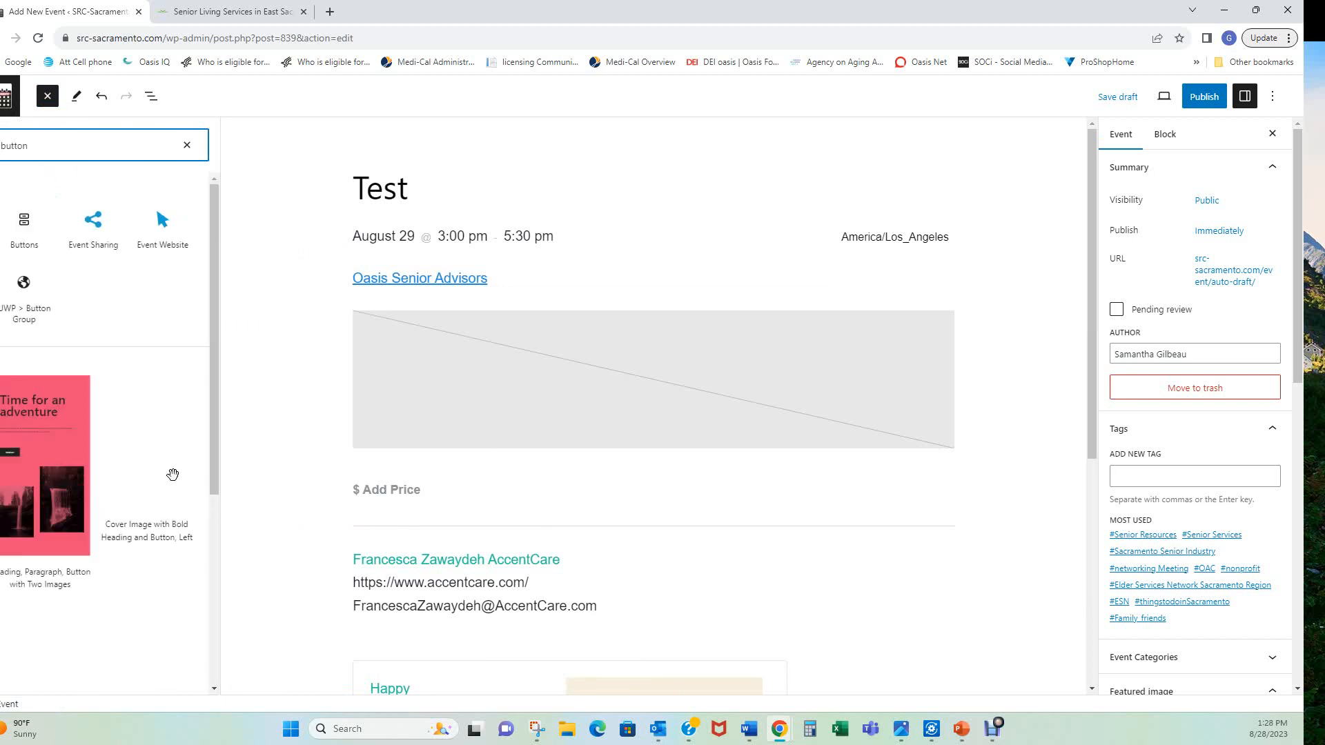
pyautogui.press('Return')
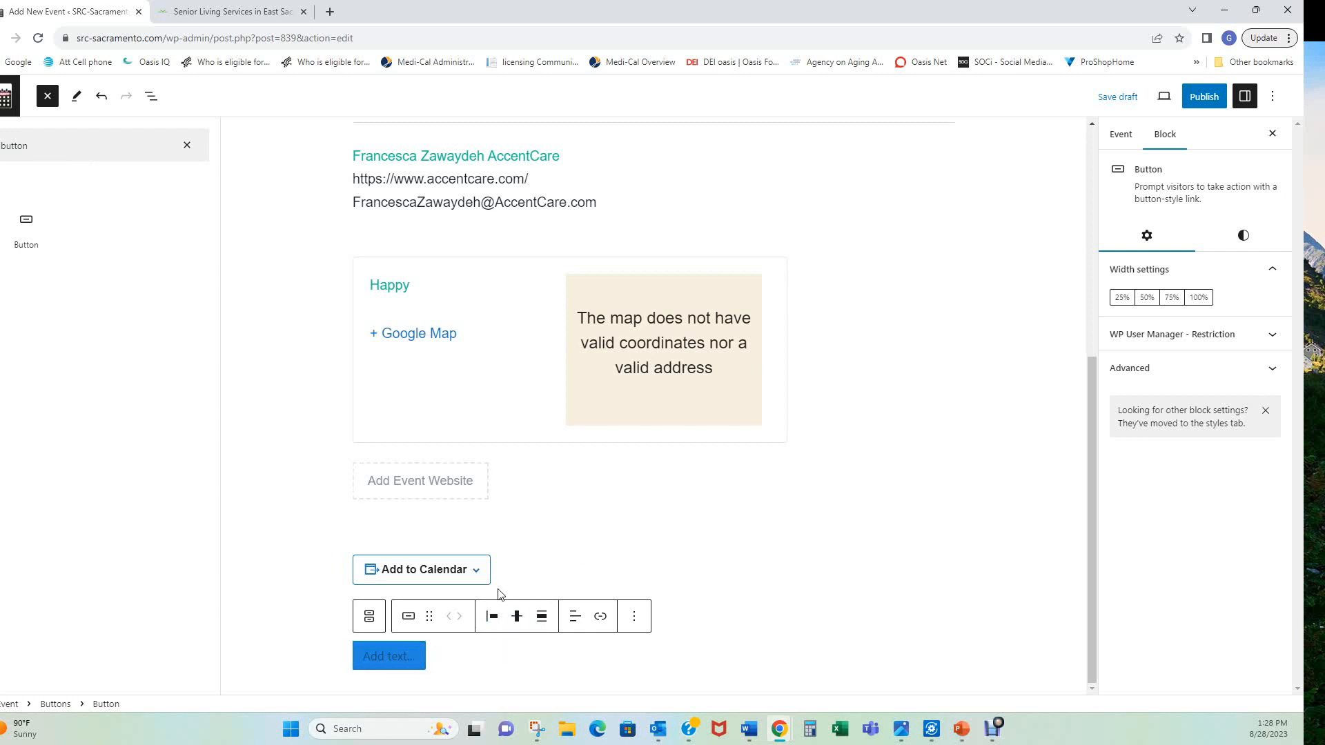
# Move the Add to Calendar sharing block up two places, above the Happy venue
pyautogui.click(537, 565)
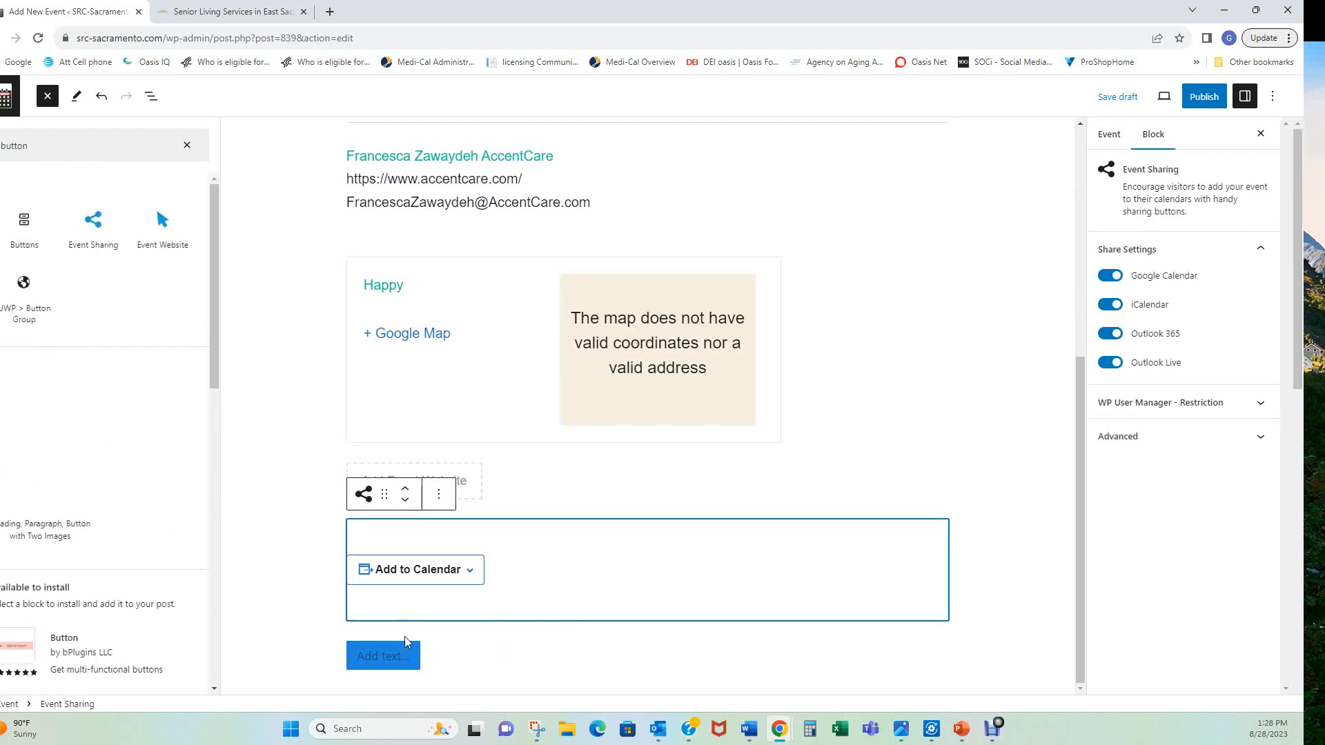
pyautogui.click(406, 489)
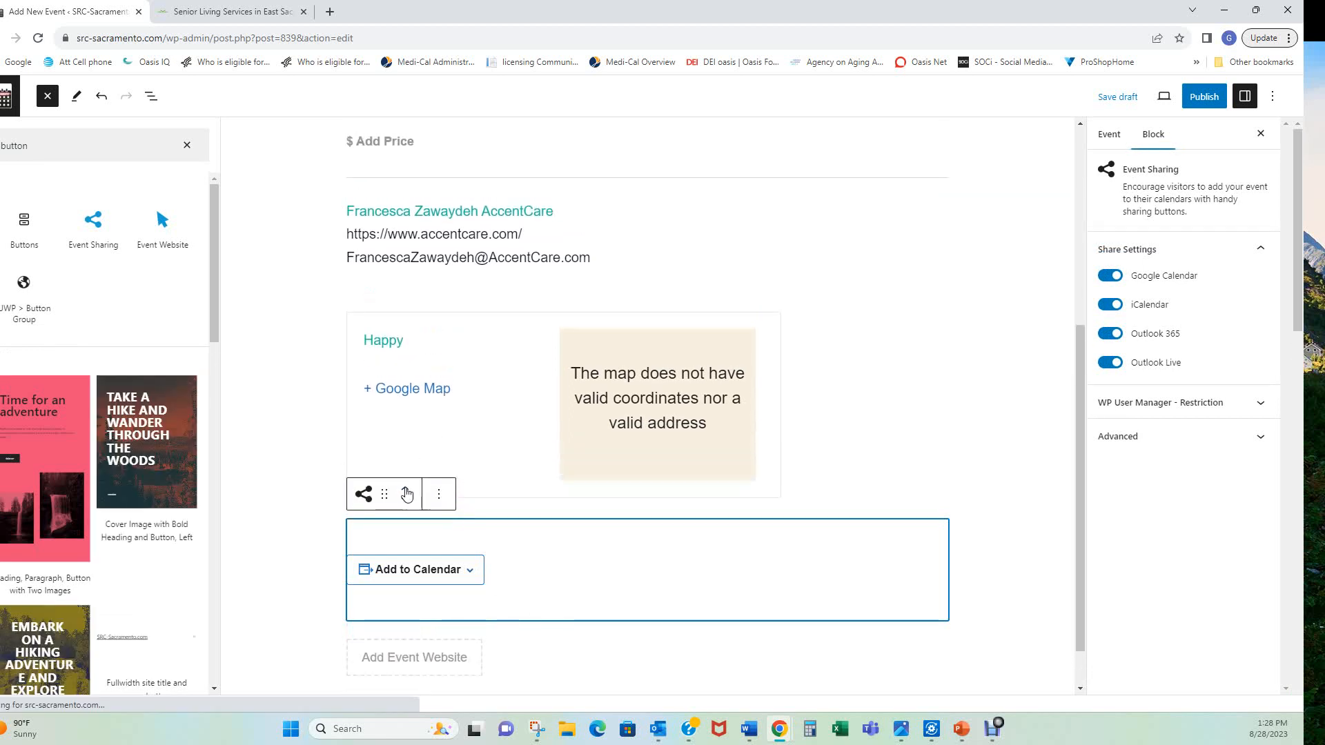
pyautogui.click(407, 491)
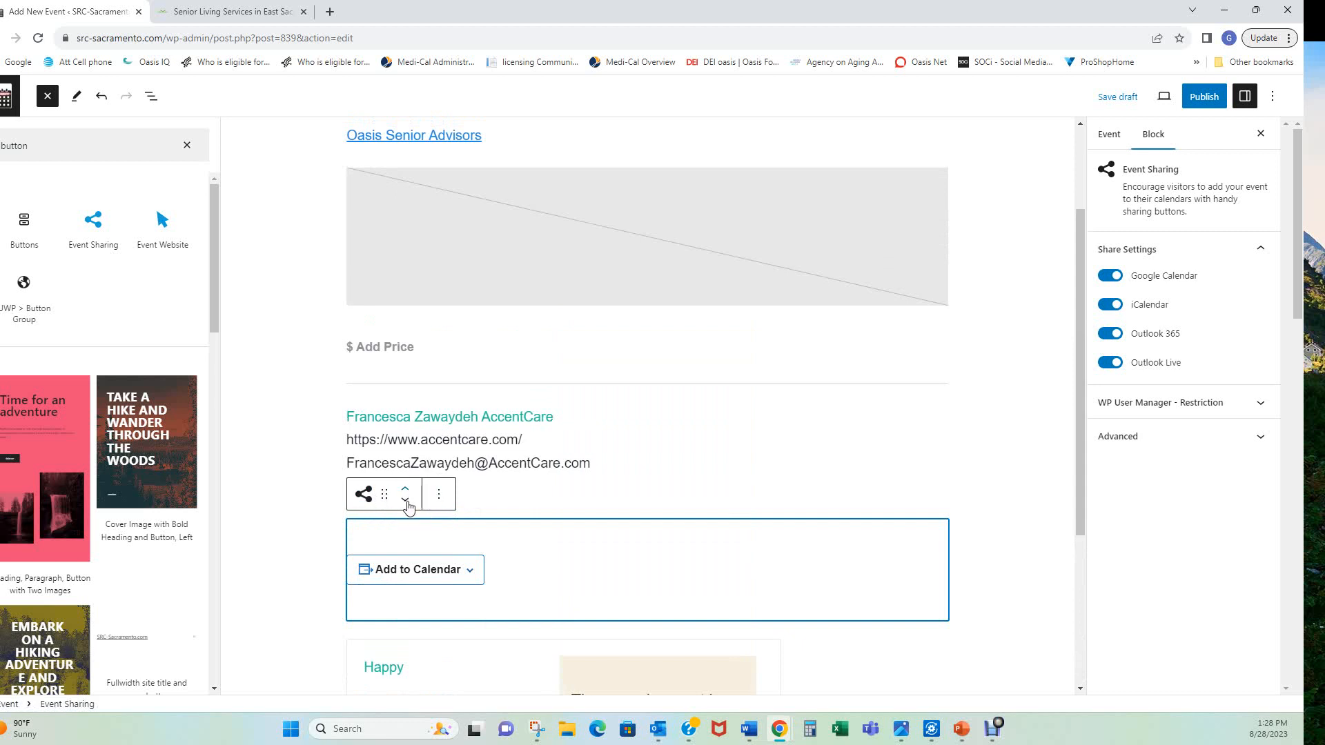
pyautogui.click(629, 584)
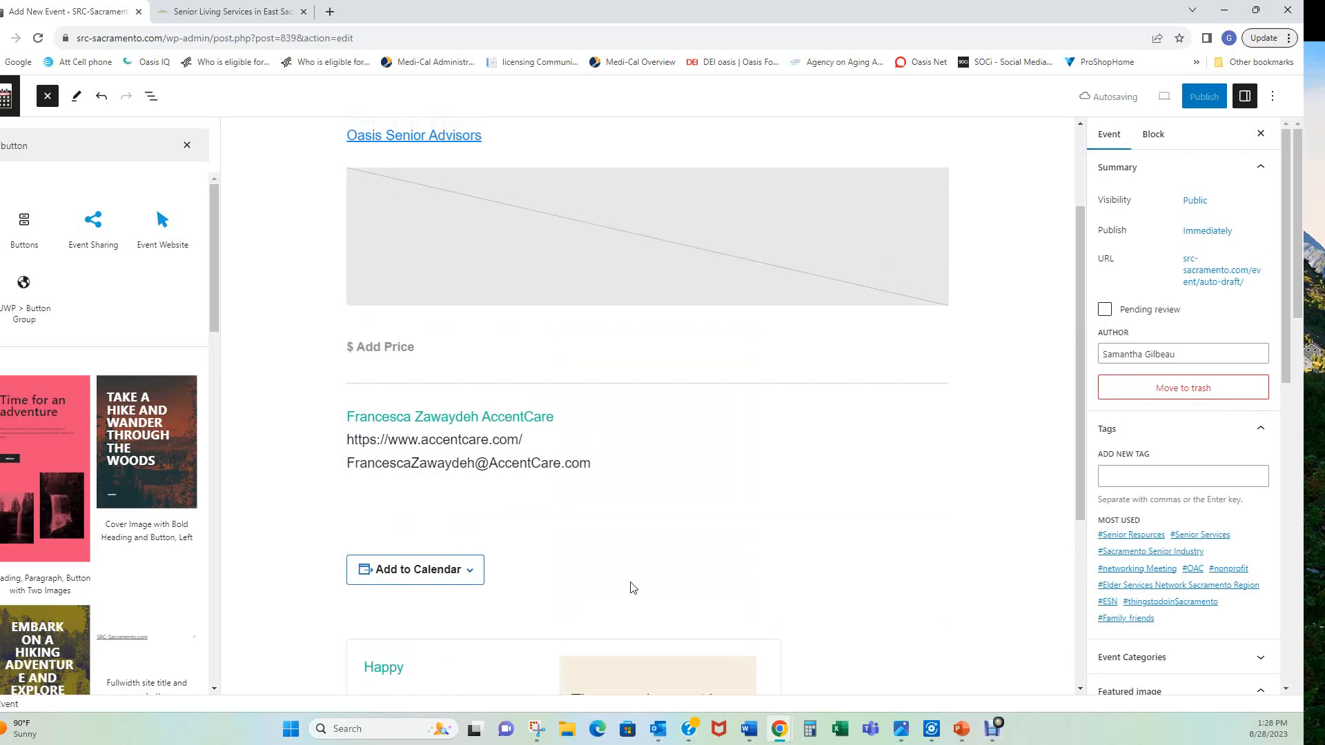
pyautogui.scroll(3, 803, 537)
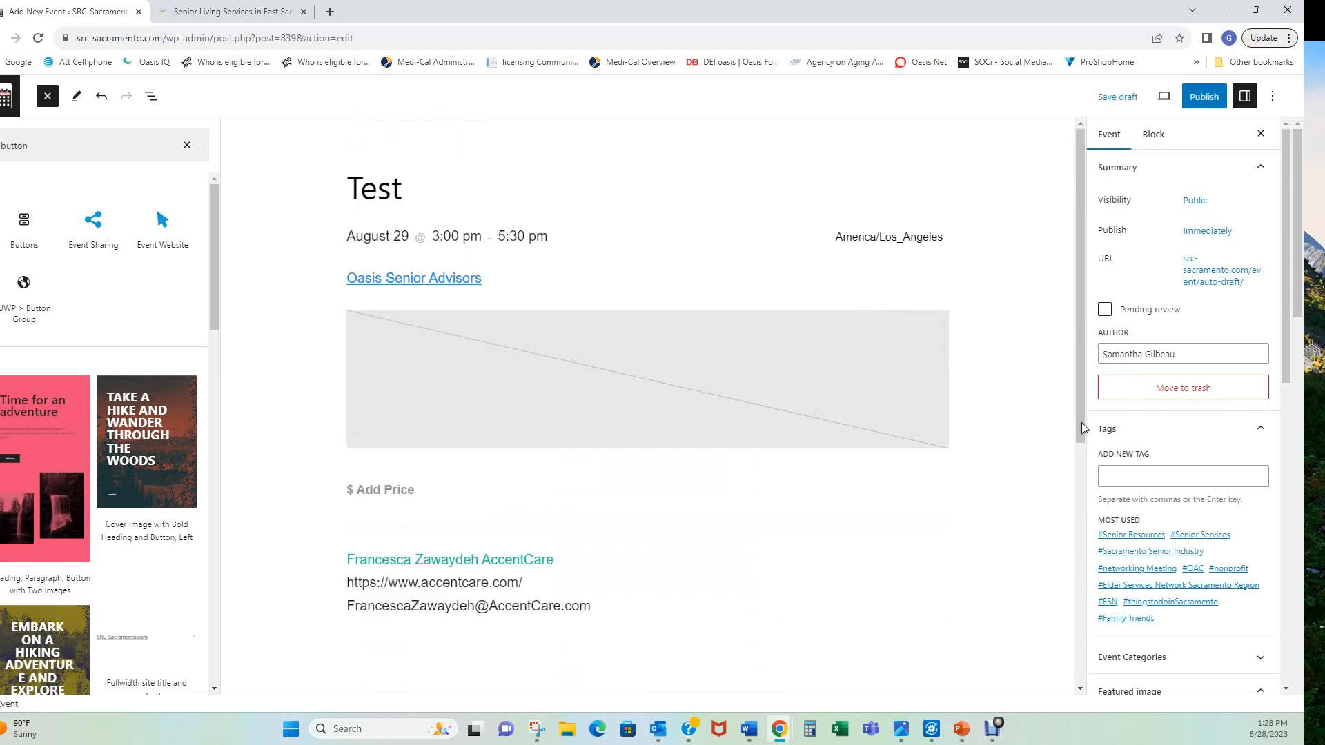
pyautogui.click(1209, 98)
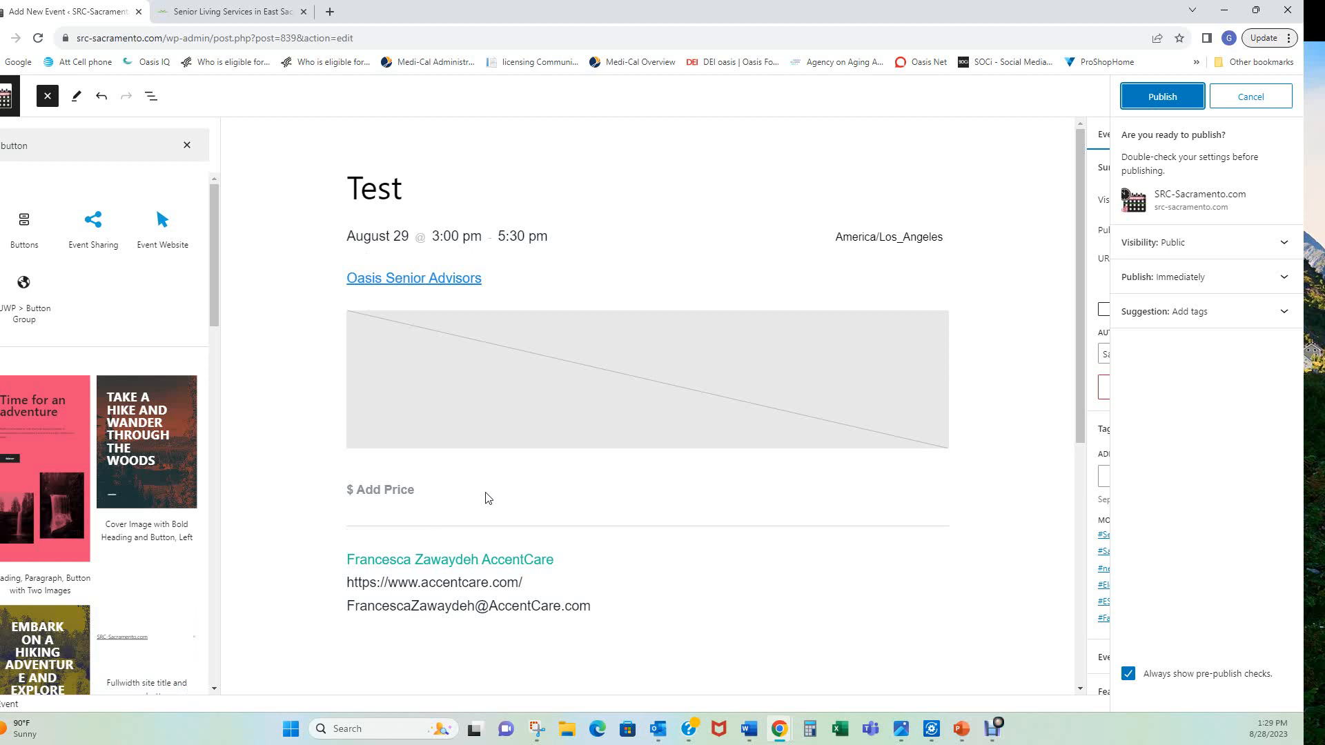
pyautogui.click(889, 259)
pyautogui.click(756, 154)
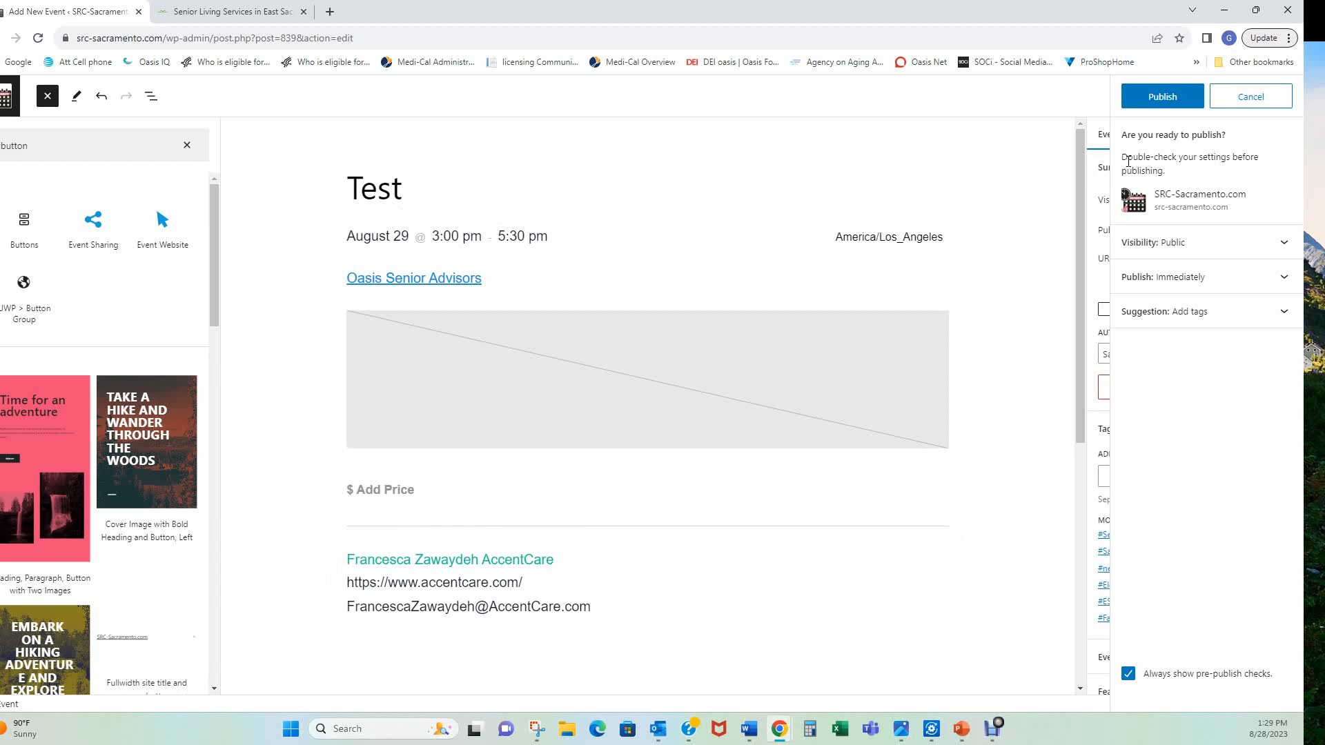
pyautogui.click(1242, 100)
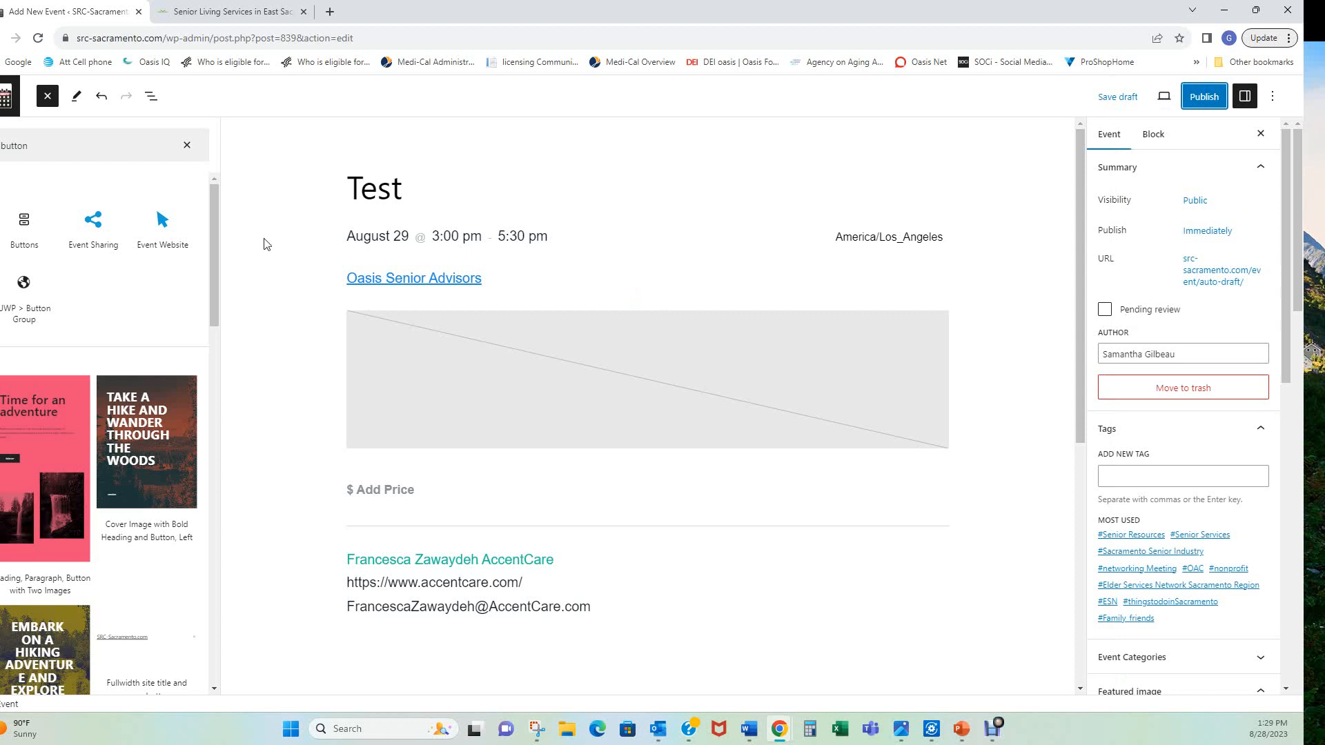
pyautogui.click(4, 103)
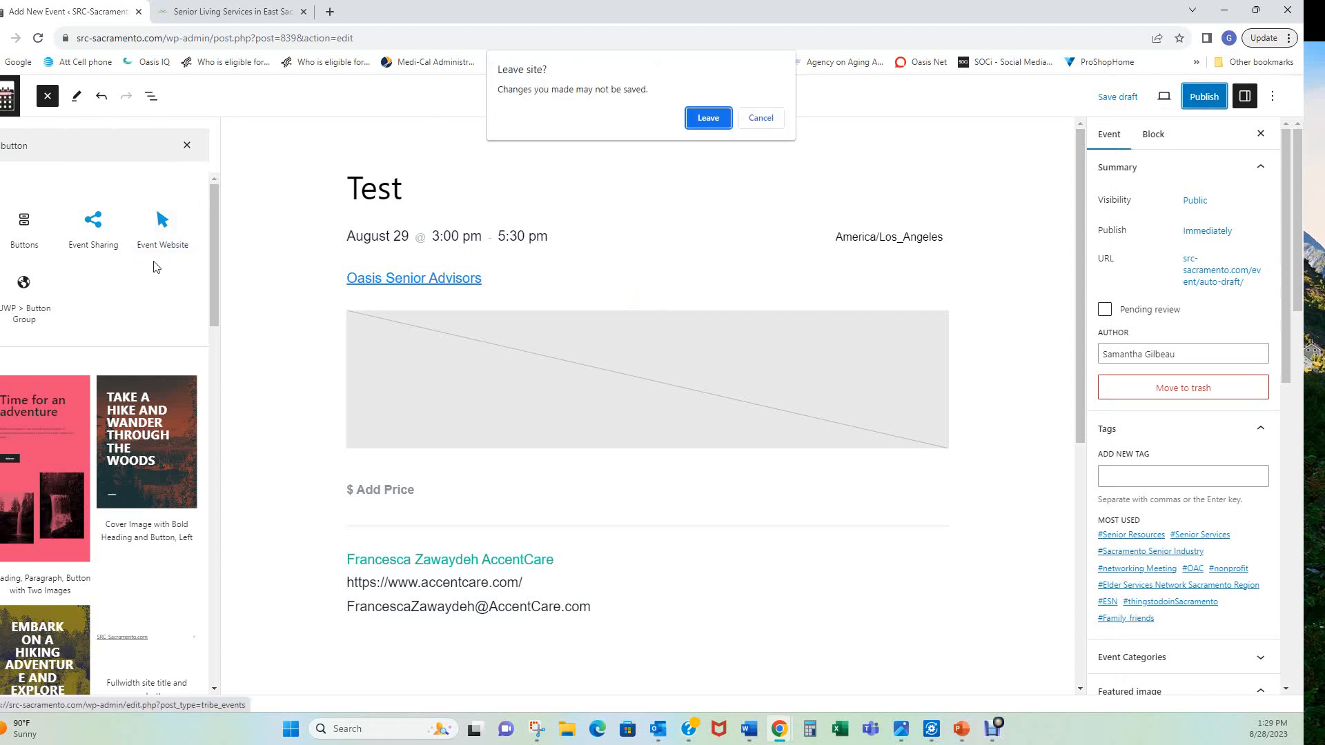
# Leave the unsaved Test event and open '7 Stages of Dementia (Part 2)' for editing
pyautogui.click(705, 118)
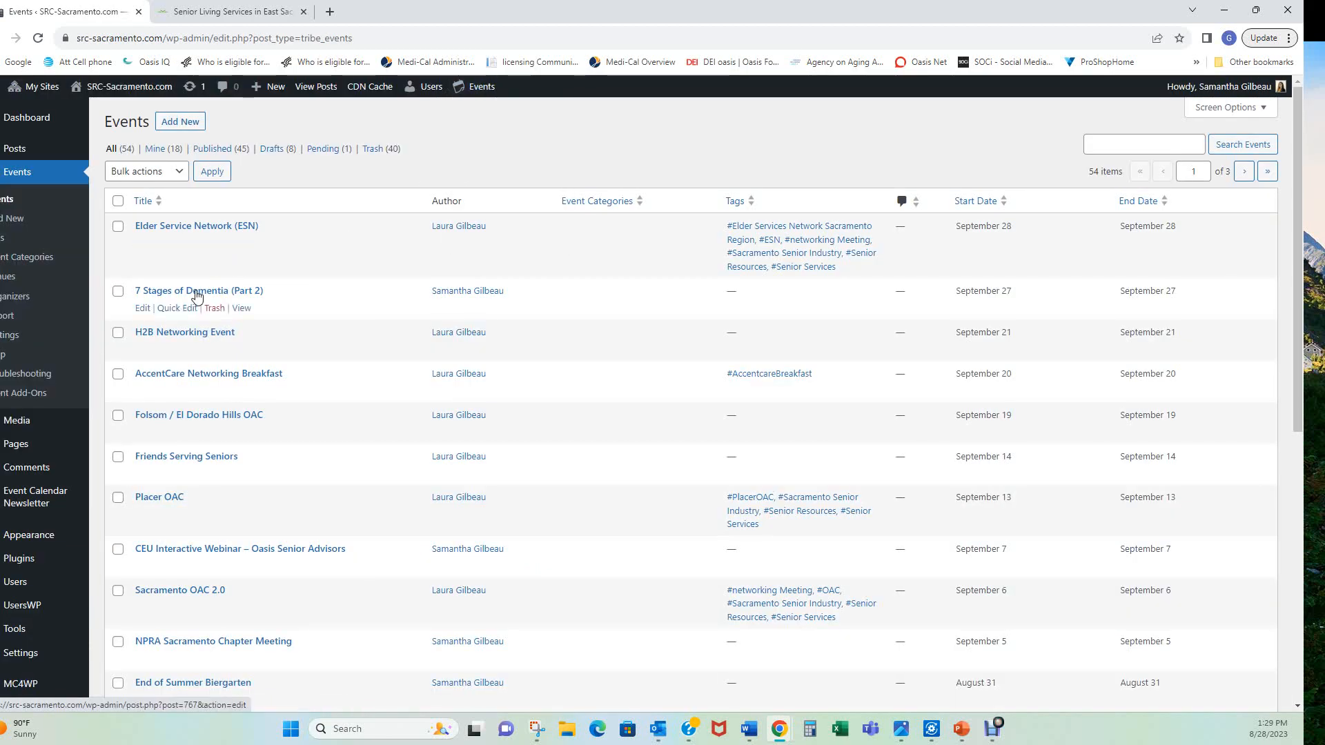
pyautogui.click(142, 308)
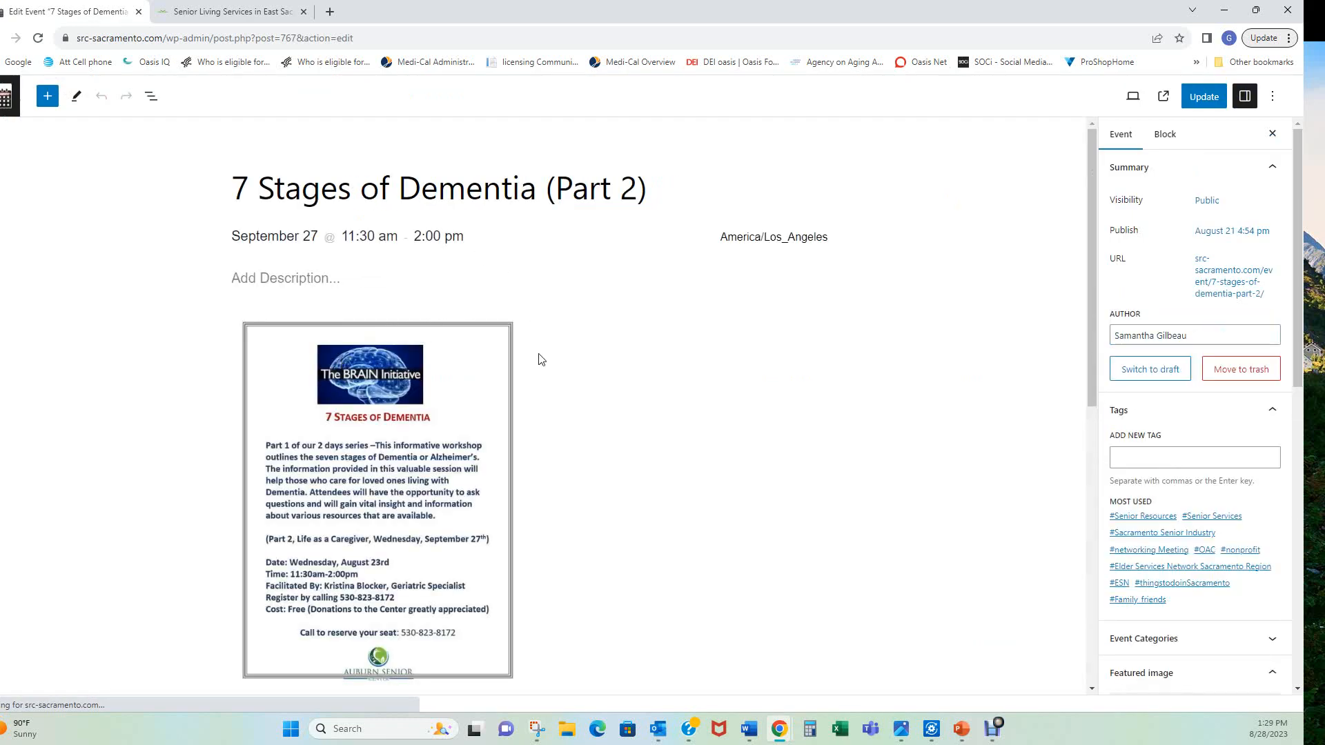
# Scroll through the 7 Stages of Dementia (Part 2) event's flyer, Auburn Senior Center venue map and Add to Calendar, then back up
pyautogui.scroll(-4, 541, 359)
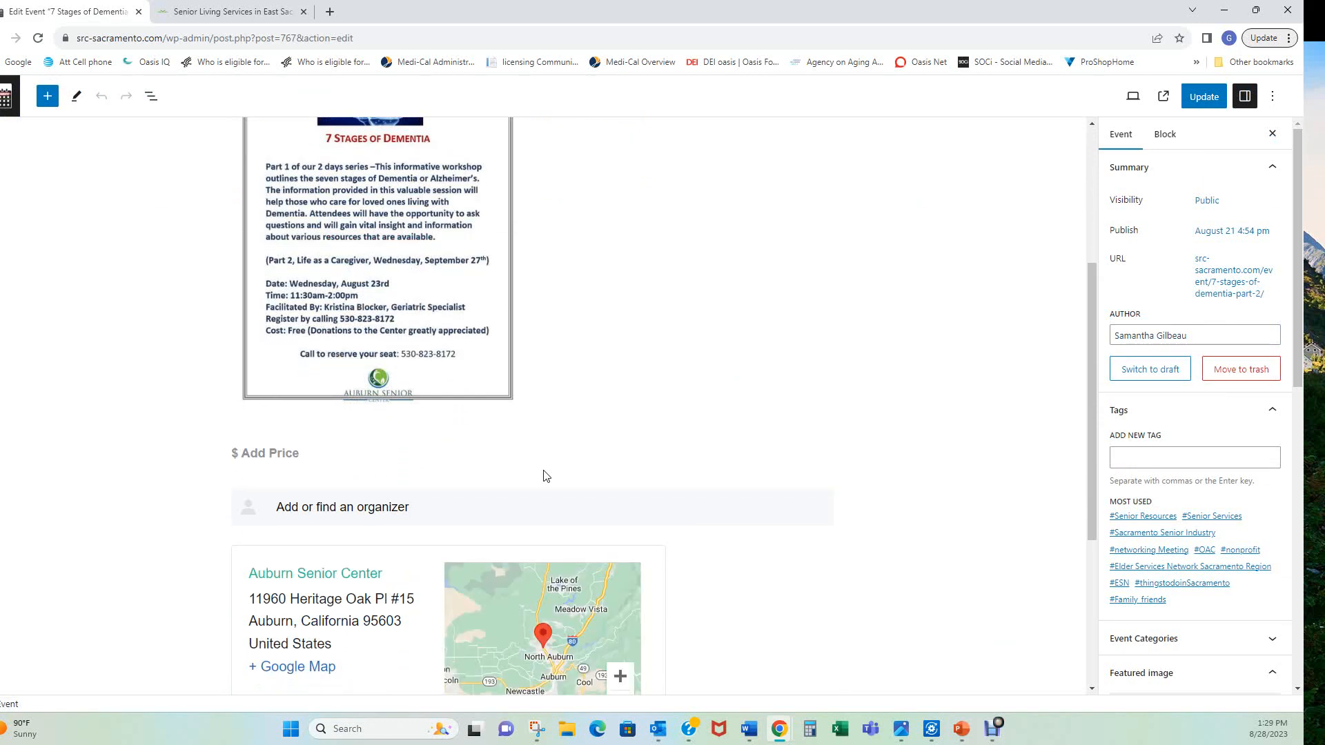
pyautogui.scroll(-3, 543, 475)
pyautogui.scroll(1, 543, 462)
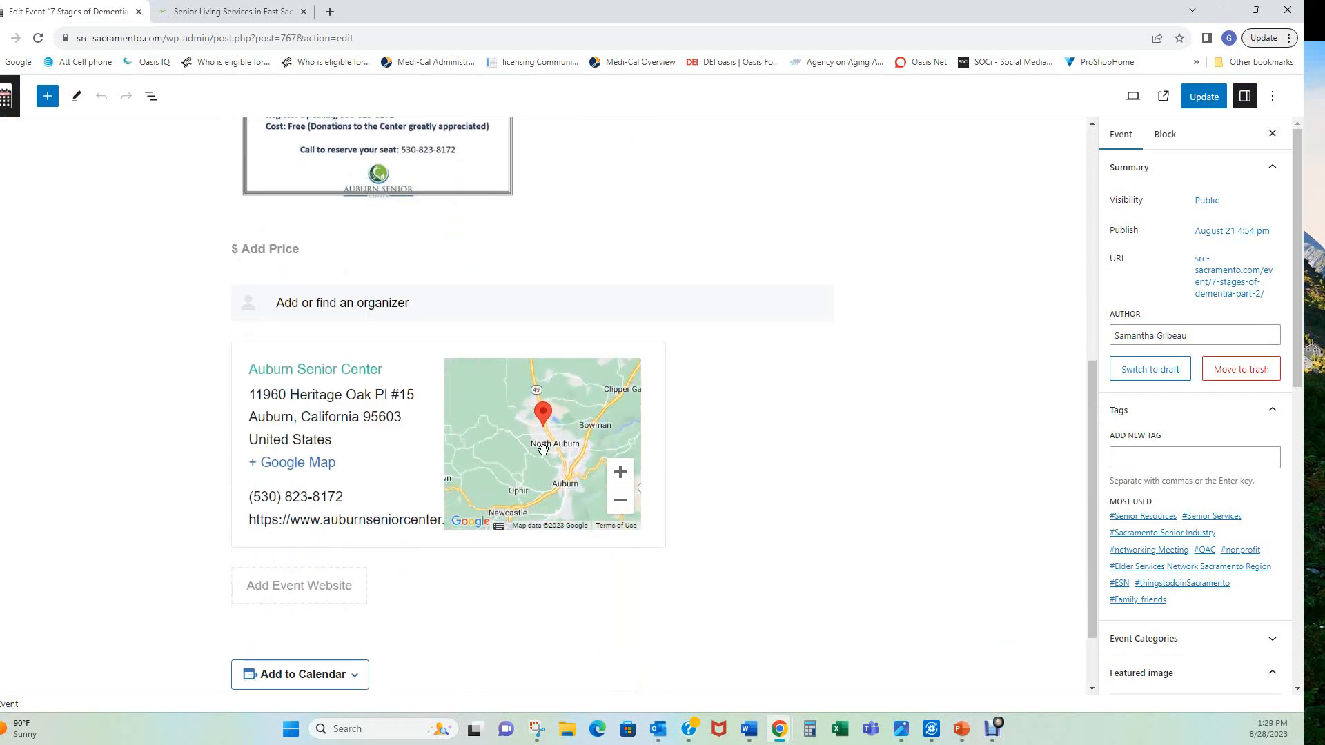
pyautogui.scroll(1, 722, 386)
pyautogui.scroll(6, 722, 385)
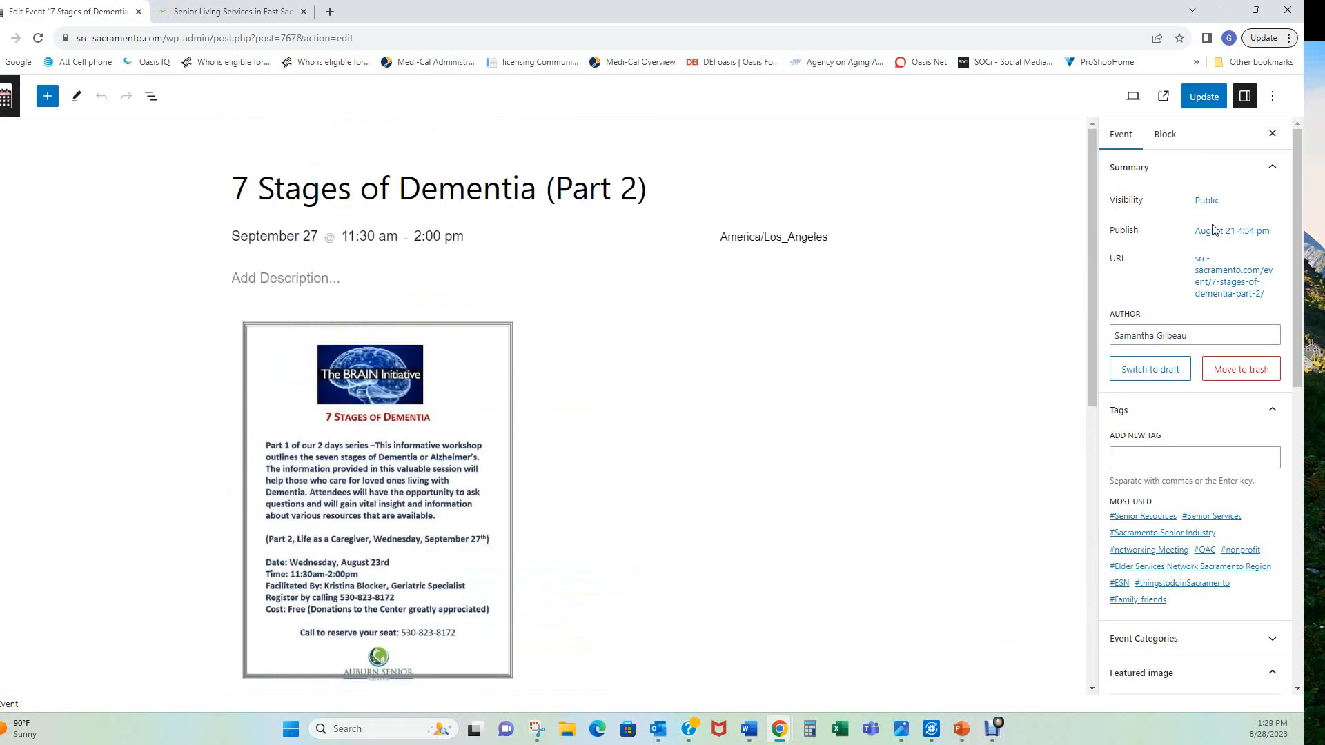